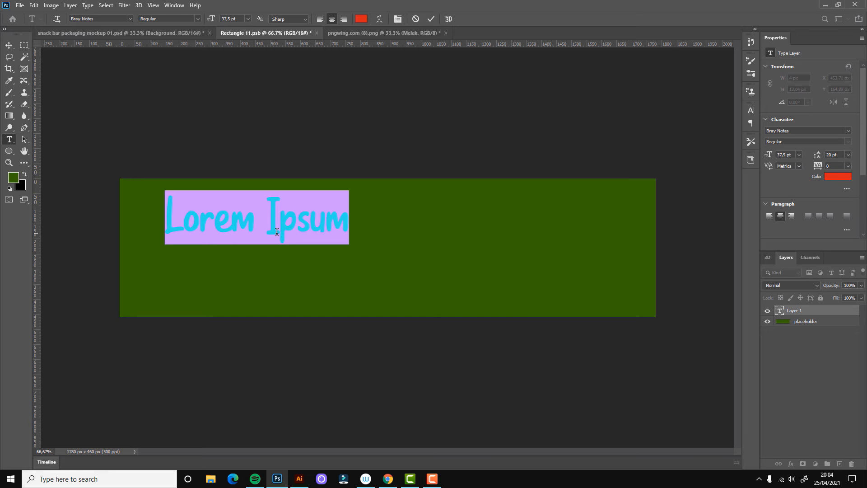
Replace the placeholder text with "Melek" and move it to the lower part of the green banner.
{"action": "type", "text": "Melek"}
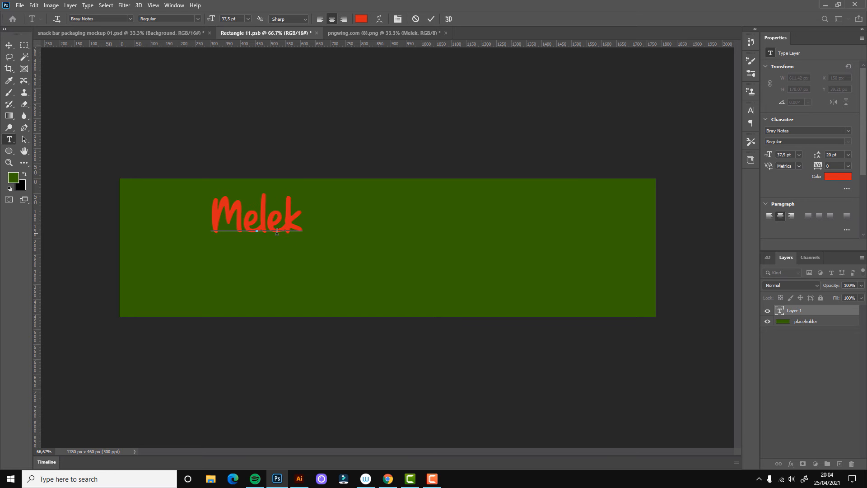
{"action": "left_click", "coordinate": [9, 45]}
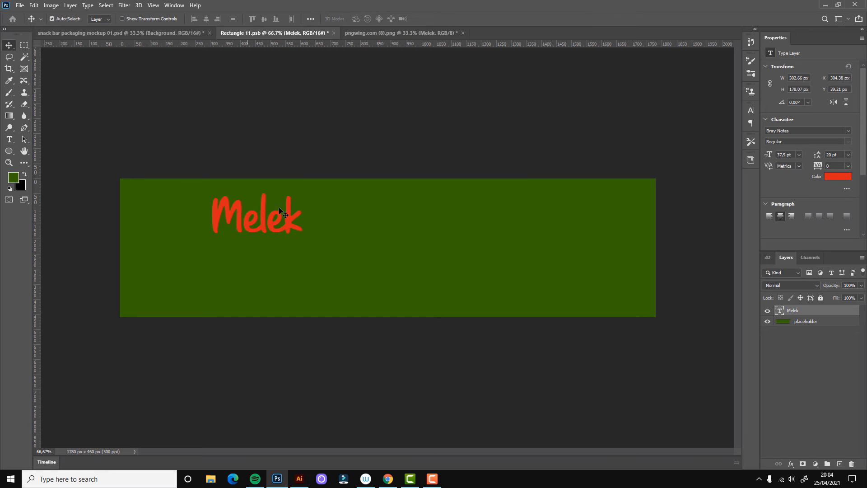
{"action": "left_click_drag", "start_coordinate": [263, 218], "coordinate": [278, 273]}
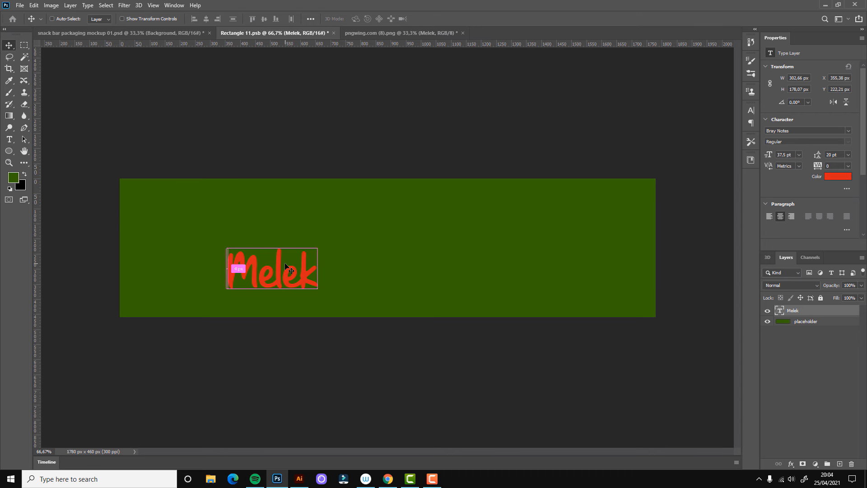
Duplicate the Melek text layer directly above the original and change the copy's text to "Ice Cream".
{"action": "key", "text": "ctrl+j"}
{"action": "left_click_drag", "start_coordinate": [278, 275], "coordinate": [280, 232]}
{"action": "key", "text": "t"}
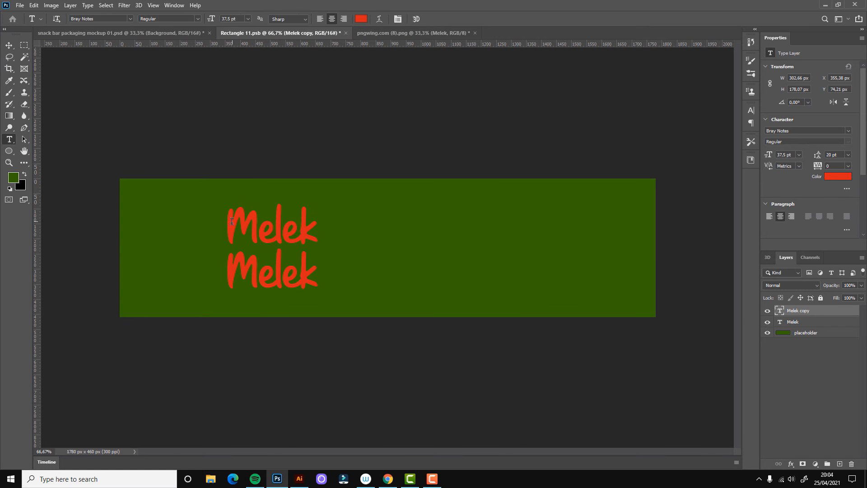
{"action": "left_click_drag", "start_coordinate": [228, 222], "coordinate": [342, 224]}
{"action": "type", "text": "Ice"}
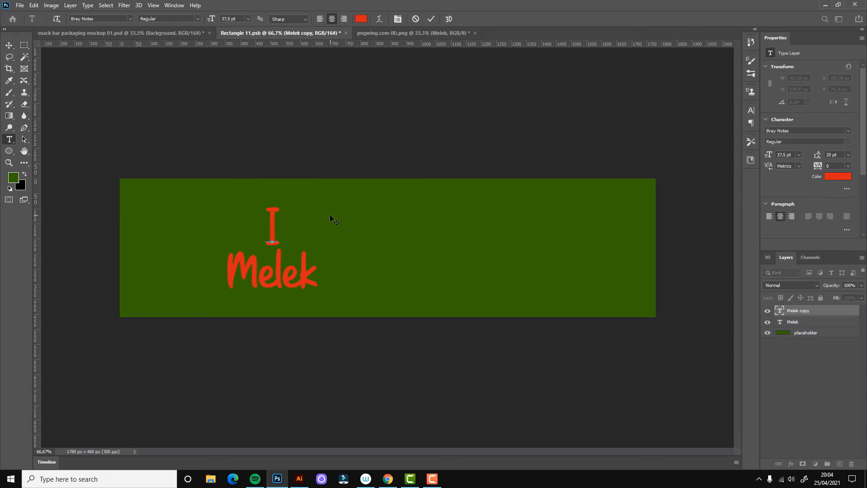
{"action": "key", "text": "BackSpace"}
{"action": "key", "text": "BackSpace"}
{"action": "type", "text": "CE"}
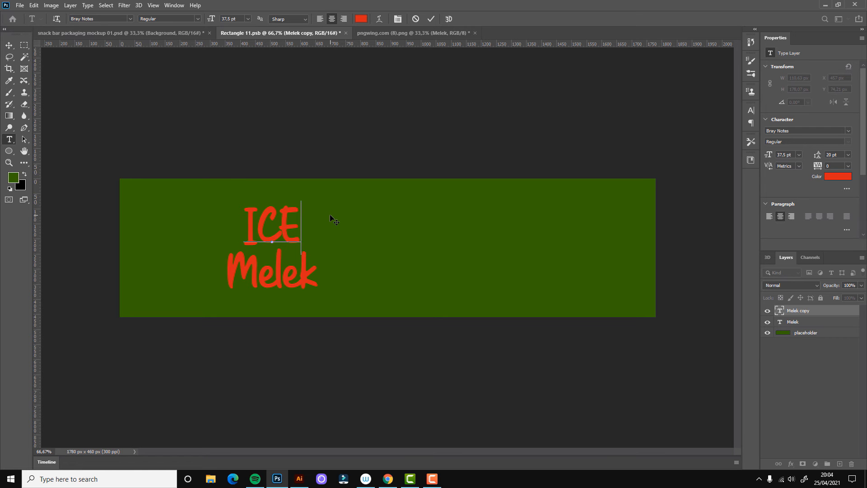
{"action": "key", "text": "BackSpace"}
{"action": "key", "text": "BackSpace"}
{"action": "type", "text": "ce"}
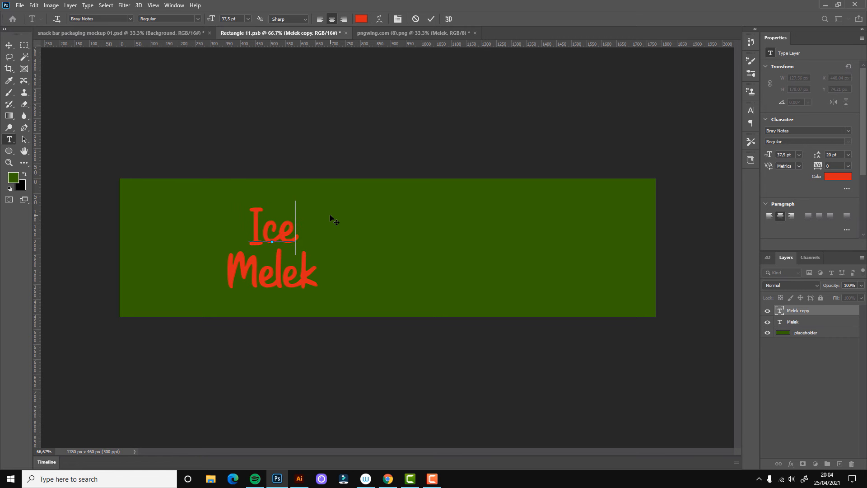
{"action": "type", "text": " Crea"}
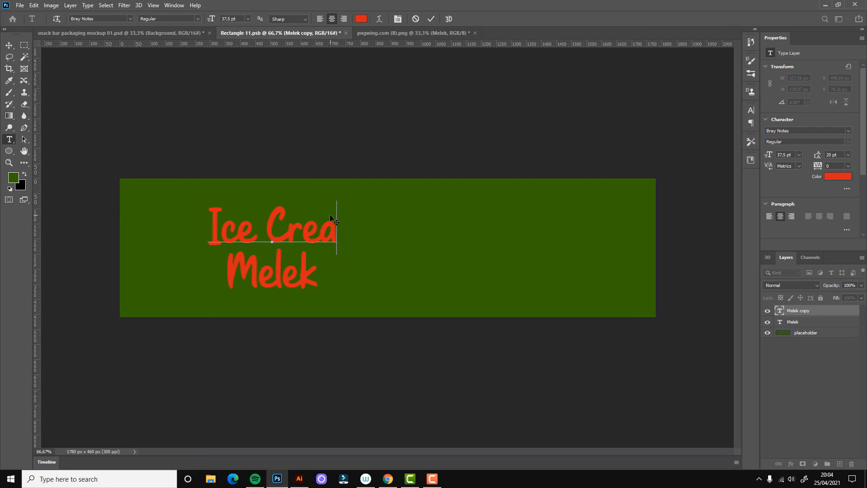
{"action": "type", "text": "m"}
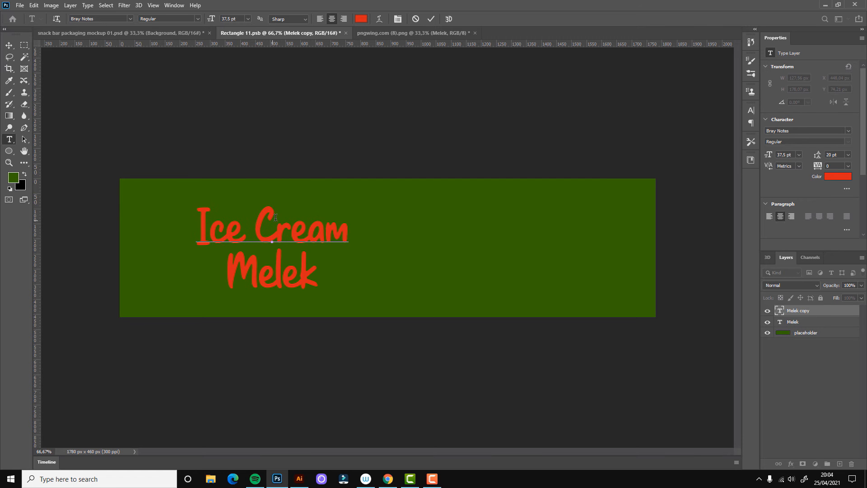
Change the font of the Ice Cream text to Creamy Regular.
{"action": "left_click_drag", "start_coordinate": [345, 226], "coordinate": [136, 184]}
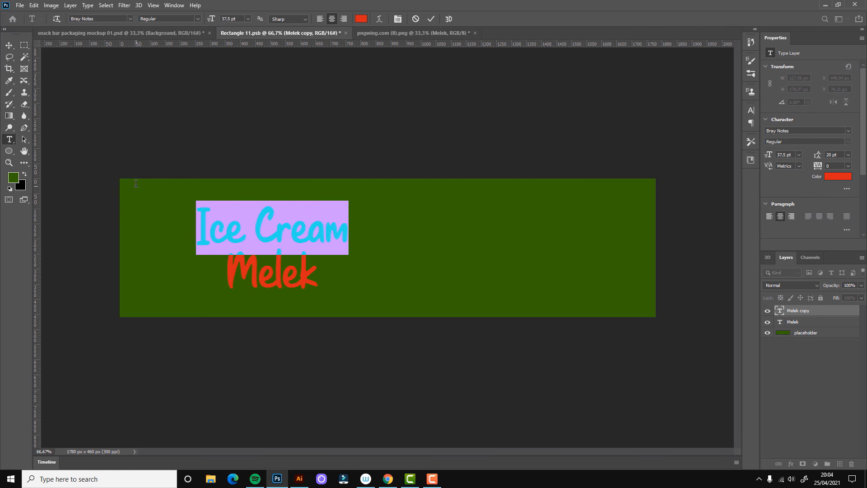
{"action": "left_click", "coordinate": [101, 19]}
{"action": "left_click", "coordinate": [368, 54]}
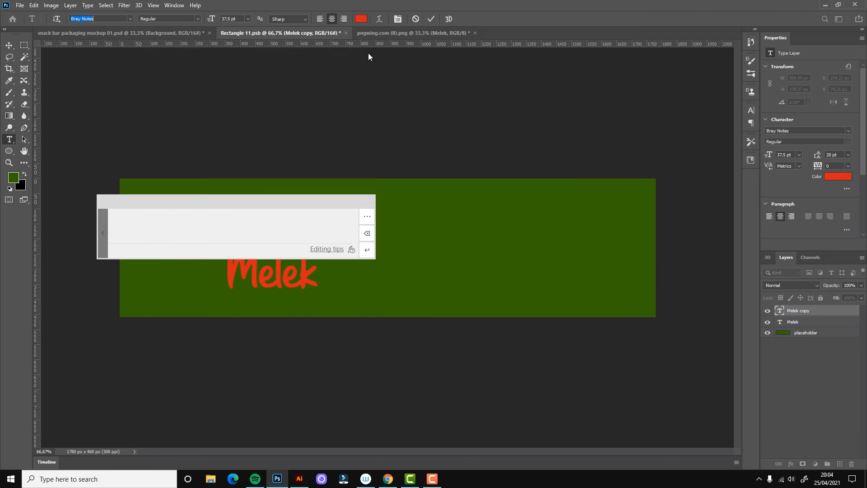
{"action": "type", "text": "crea"}
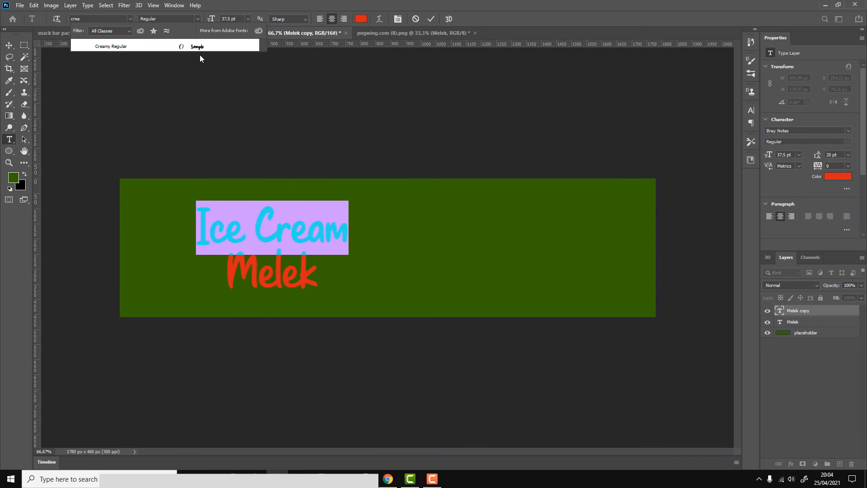
{"action": "left_click", "coordinate": [190, 47]}
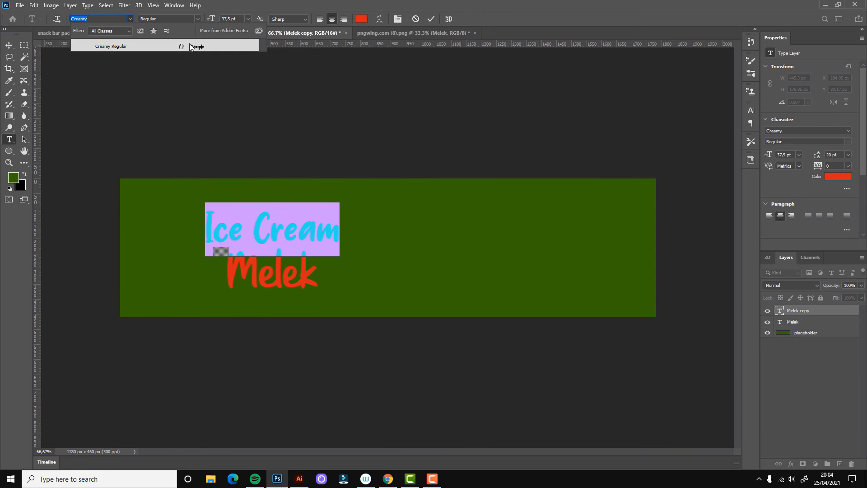
{"action": "left_click", "coordinate": [9, 46]}
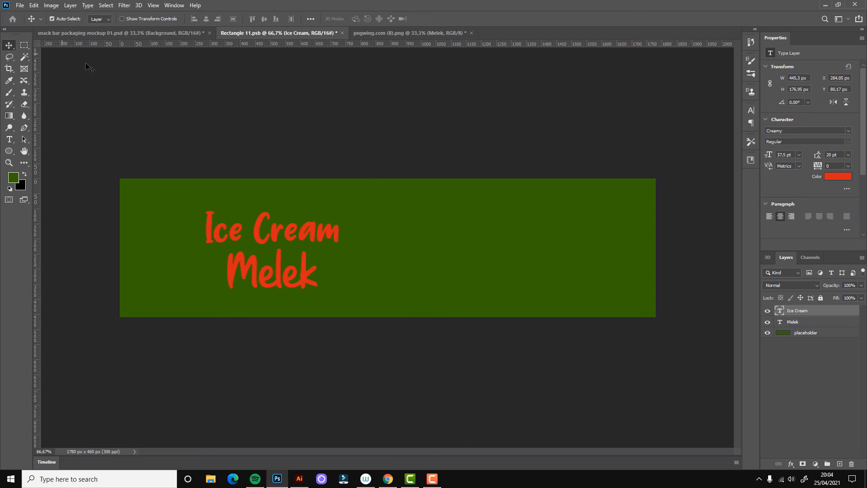
Transform both text layers together, rotating them about -1.05° and shifting them slightly to the right.
{"action": "left_click", "coordinate": [280, 261], "text": "shift"}
{"action": "key", "text": "ctrl+t"}
{"action": "left_click_drag", "start_coordinate": [364, 290], "coordinate": [383, 281]}
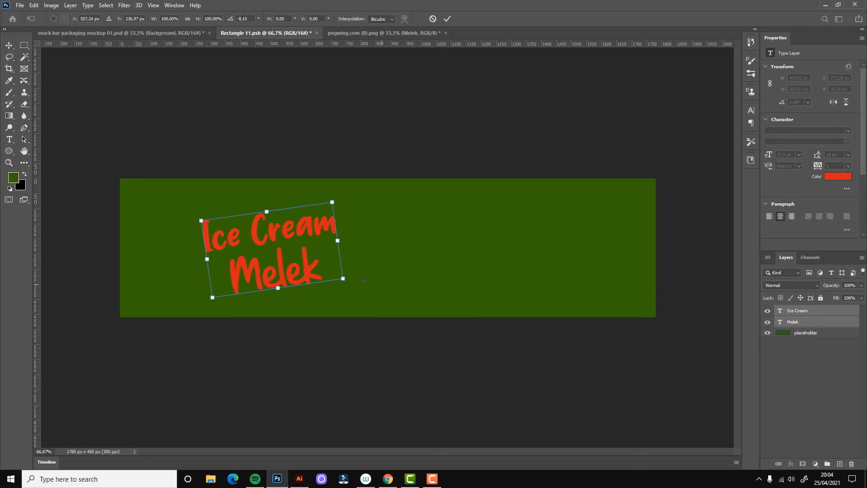
{"action": "left_click_drag", "start_coordinate": [308, 270], "coordinate": [322, 269]}
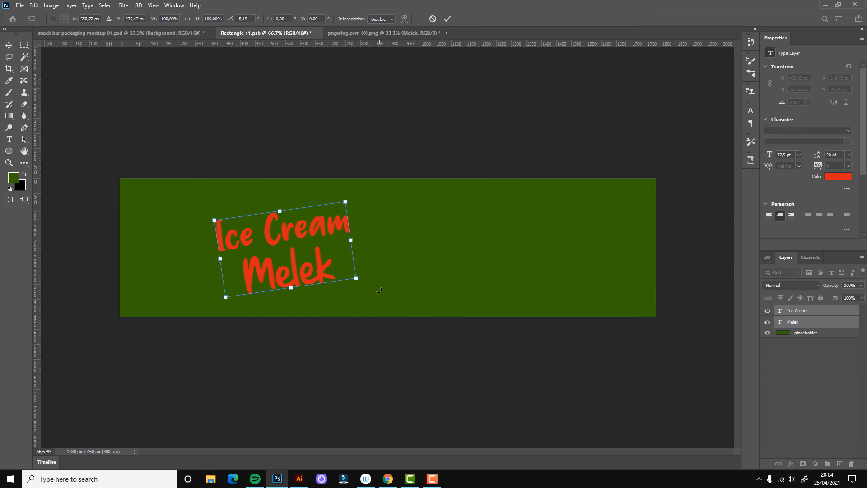
{"action": "left_click_drag", "start_coordinate": [379, 290], "coordinate": [373, 310]}
{"action": "key", "text": "Return"}
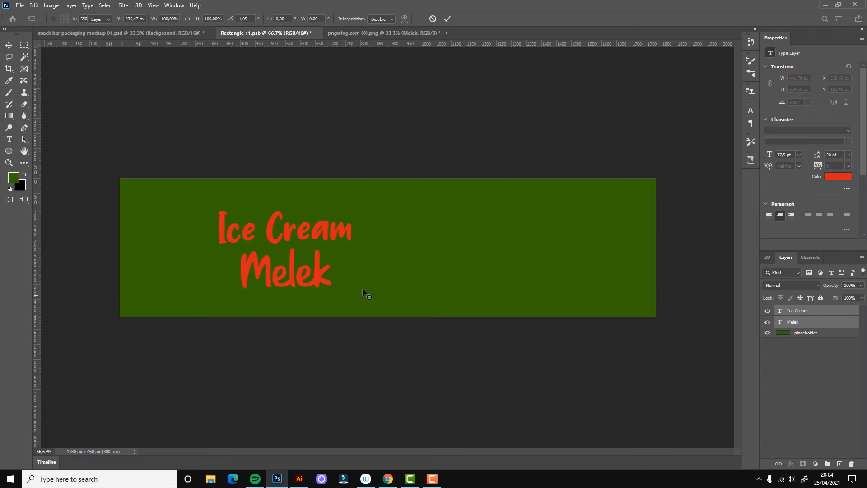
{"action": "left_click", "coordinate": [362, 289]}
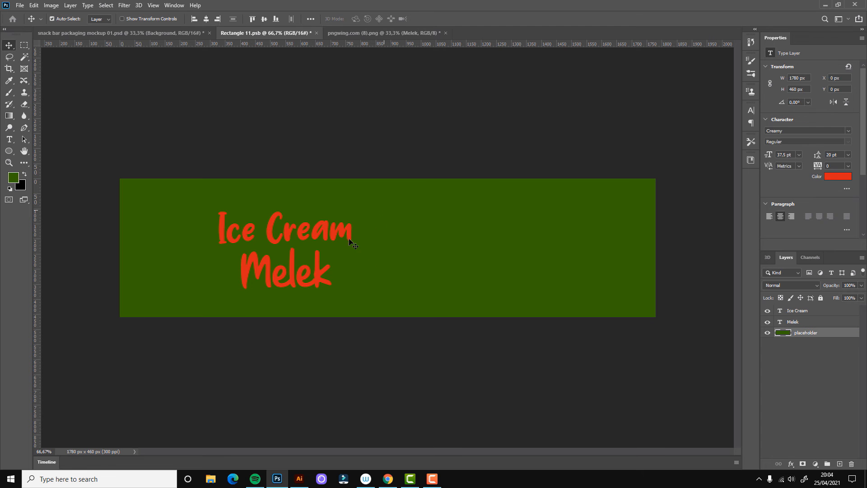
Add a white outside Stroke effect to the Ice Cream text layer.
{"action": "left_click", "coordinate": [287, 231]}
{"action": "left_click", "coordinate": [796, 466]}
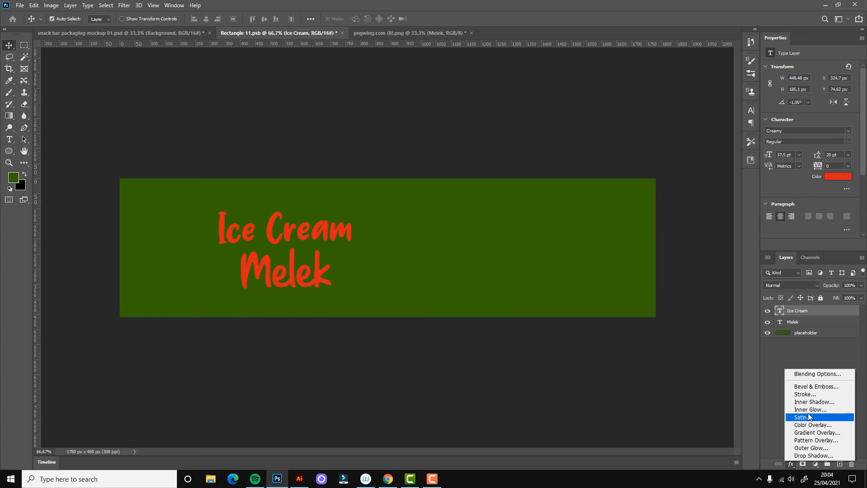
{"action": "left_click", "coordinate": [807, 394]}
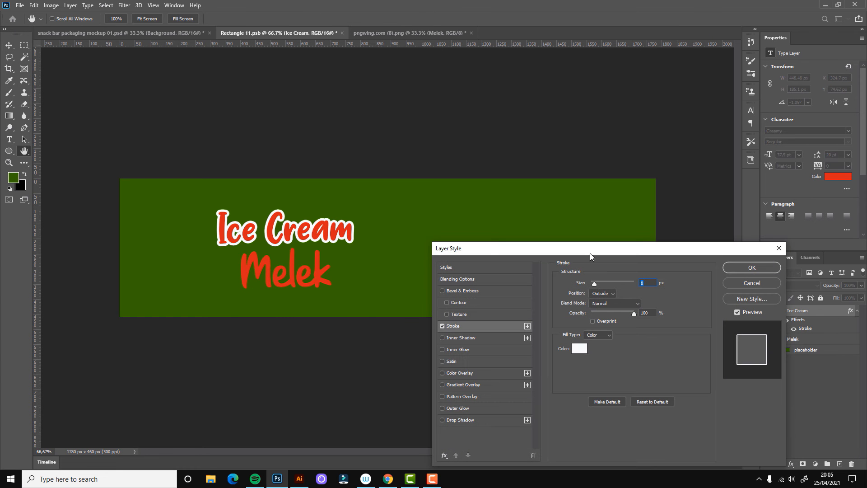
{"action": "left_click", "coordinate": [739, 267]}
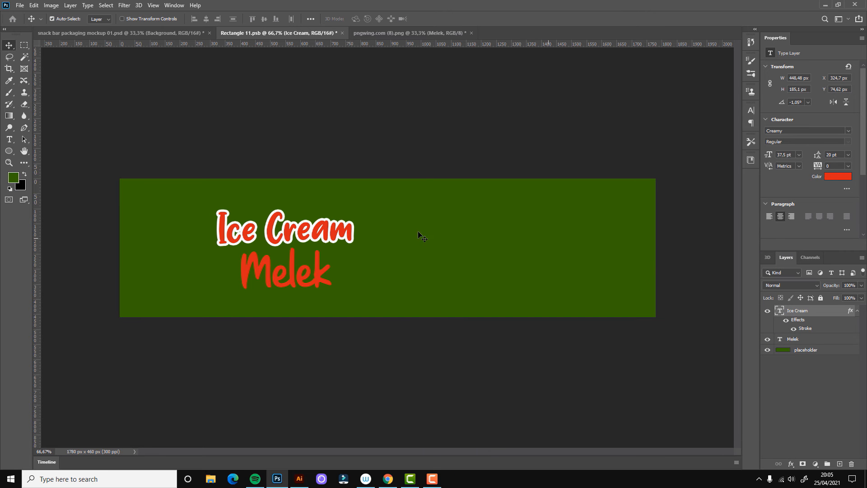
Add the same white outside Stroke effect to the Melek text layer.
{"action": "left_click", "coordinate": [294, 258]}
{"action": "left_click", "coordinate": [791, 464]}
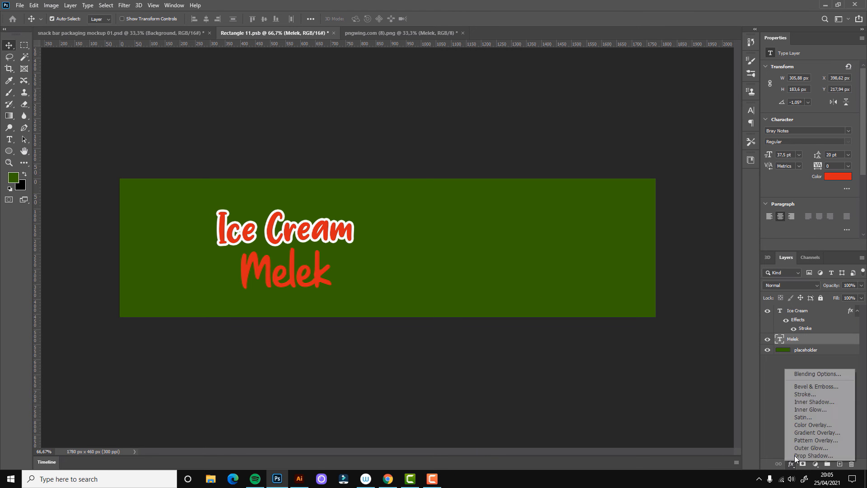
{"action": "left_click", "coordinate": [802, 395]}
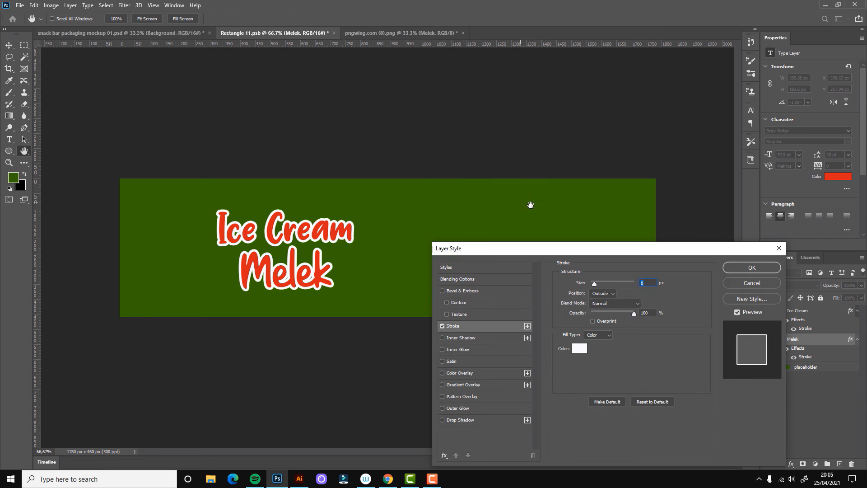
{"action": "left_click", "coordinate": [752, 267]}
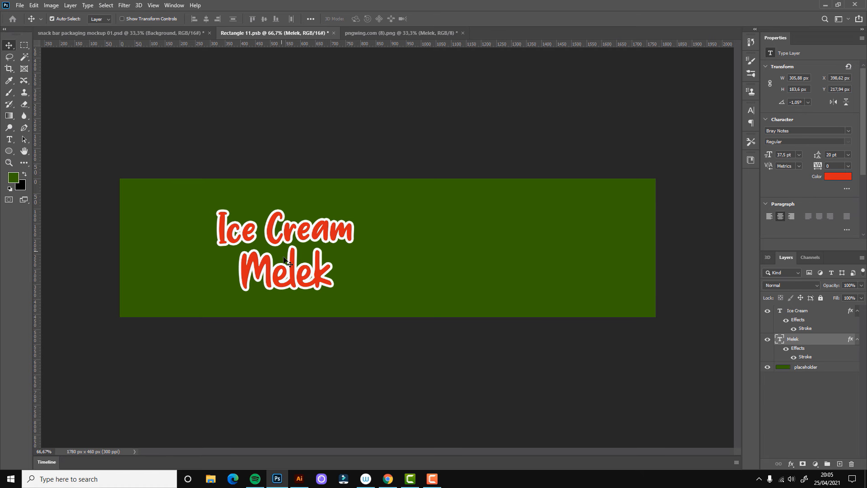
{"action": "left_click", "coordinate": [295, 234]}
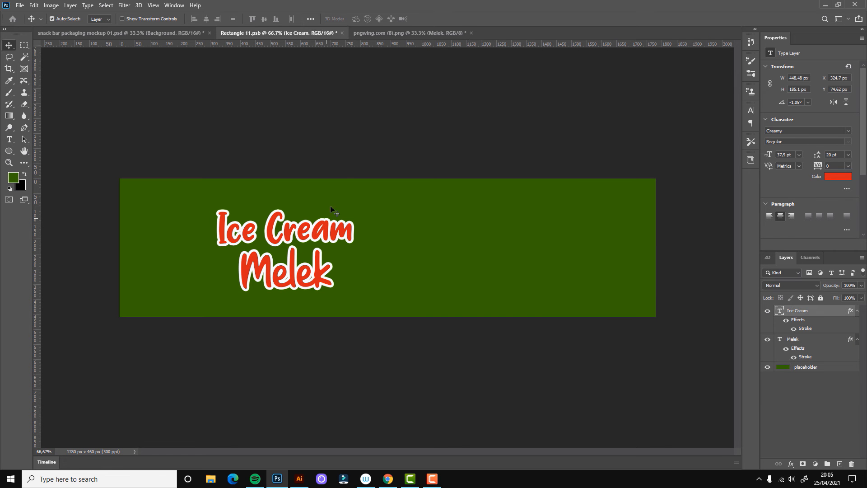
{"action": "left_click", "coordinate": [345, 163]}
{"action": "left_click", "coordinate": [295, 259]}
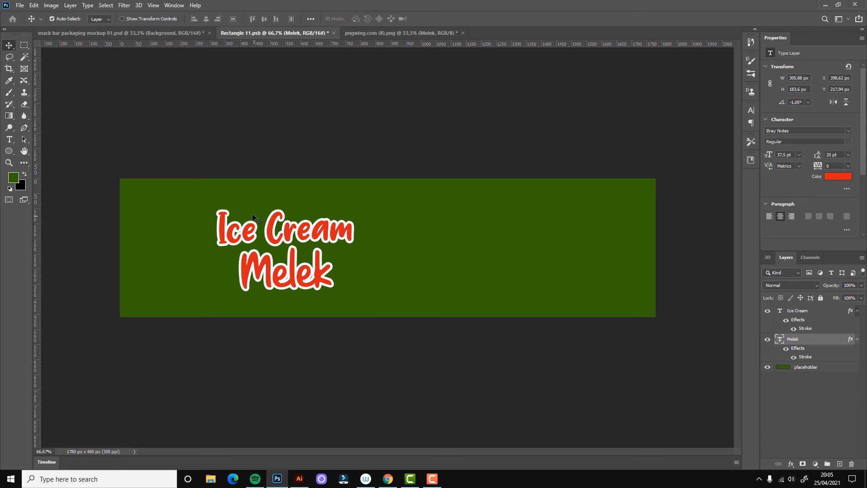
Add two horizontal and two vertical guides as margins just inside the four edges of the green banner.
{"action": "left_click_drag", "start_coordinate": [357, 46], "coordinate": [369, 188]}
{"action": "left_click_drag", "start_coordinate": [376, 83], "coordinate": [391, 309]}
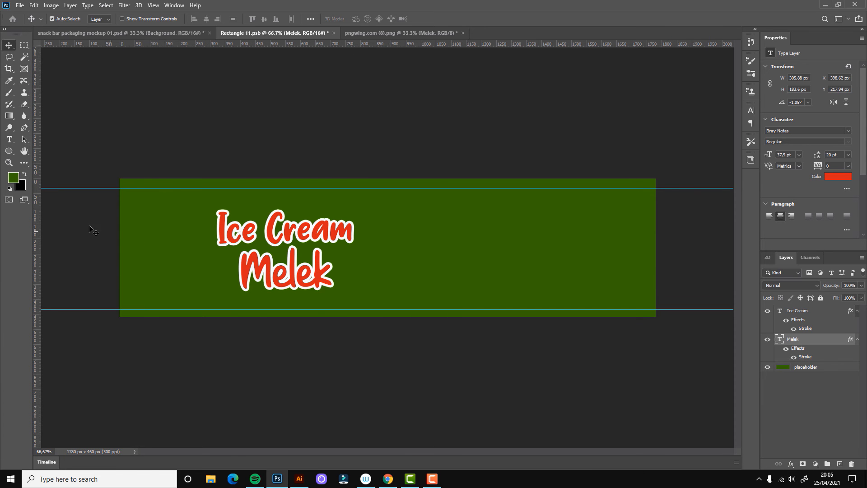
{"action": "left_click_drag", "start_coordinate": [38, 235], "coordinate": [134, 222]}
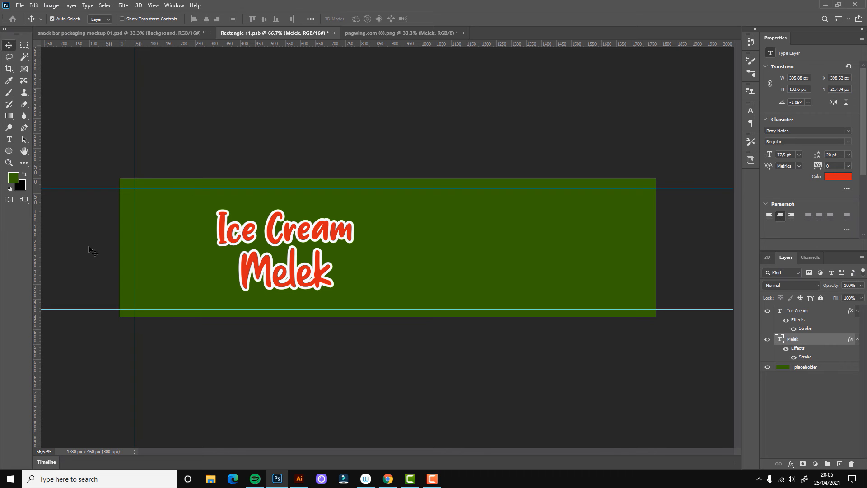
{"action": "left_click_drag", "start_coordinate": [38, 255], "coordinate": [665, 232]}
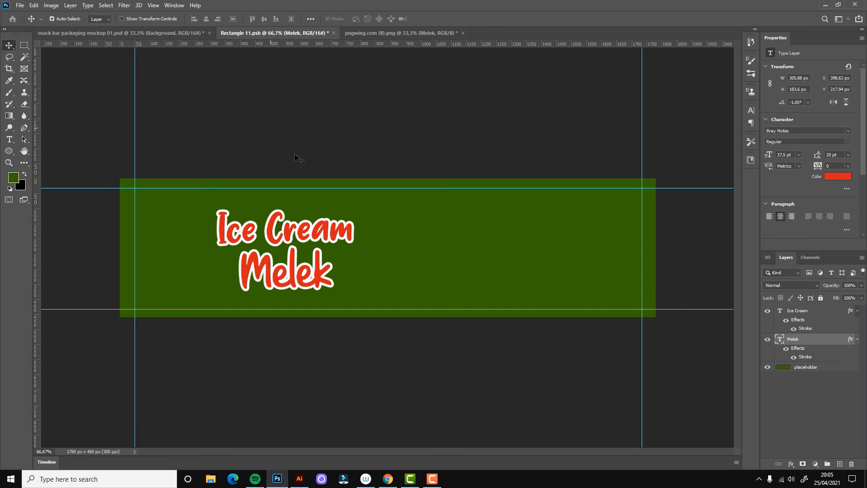
Place the embedded image pngwing.com (8) from Downloads and position its three popsicles just beside the Ice Cream Melek text.
{"action": "left_click", "coordinate": [370, 33]}
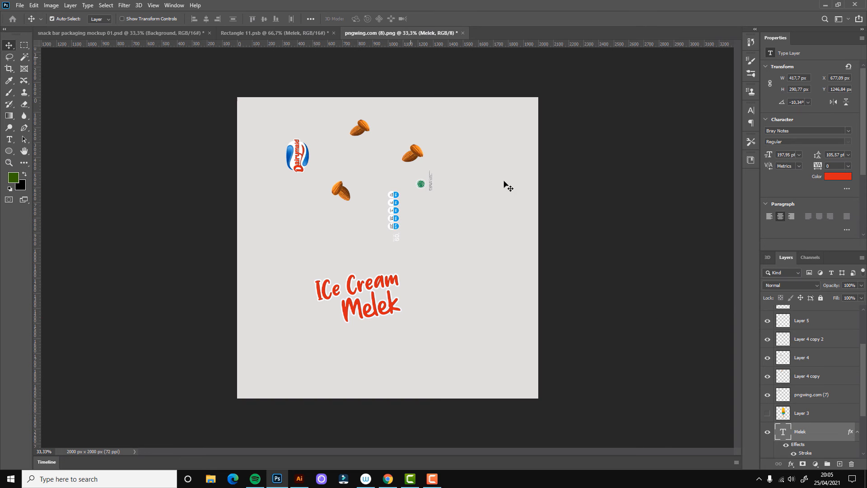
{"action": "left_click", "coordinate": [264, 34]}
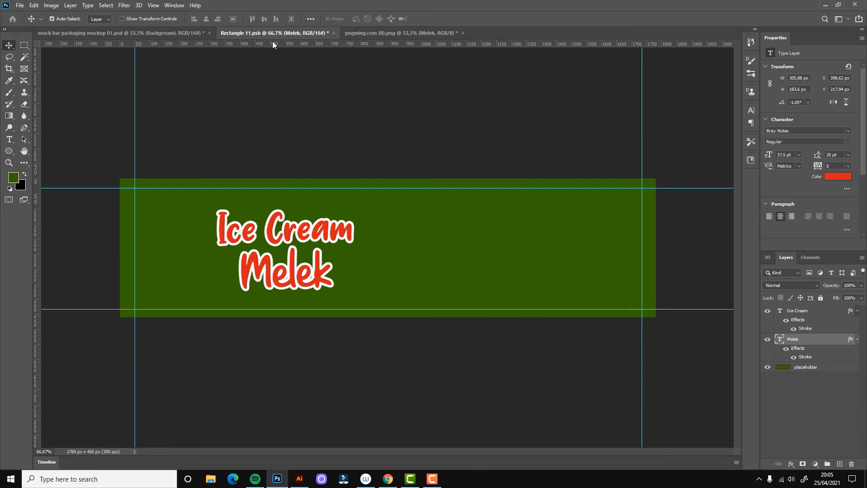
{"action": "left_click", "coordinate": [20, 6]}
{"action": "left_click", "coordinate": [81, 182]}
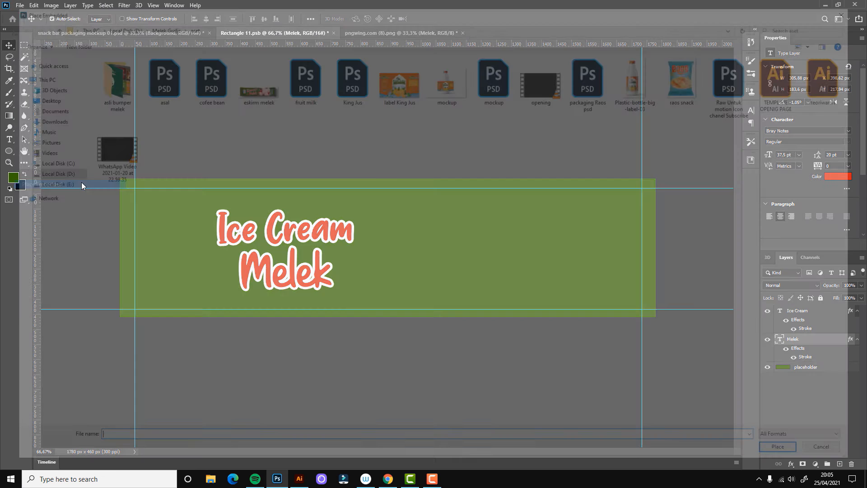
{"action": "left_click", "coordinate": [41, 117]}
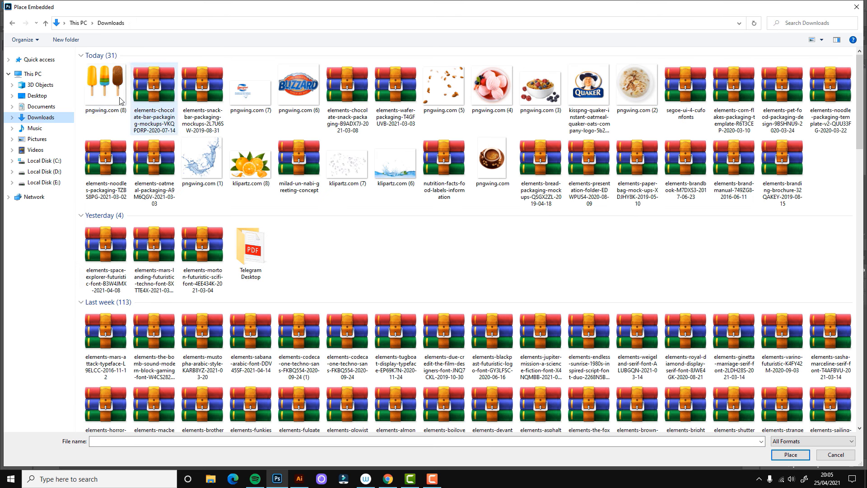
{"action": "left_click", "coordinate": [106, 88]}
{"action": "left_click", "coordinate": [791, 454]}
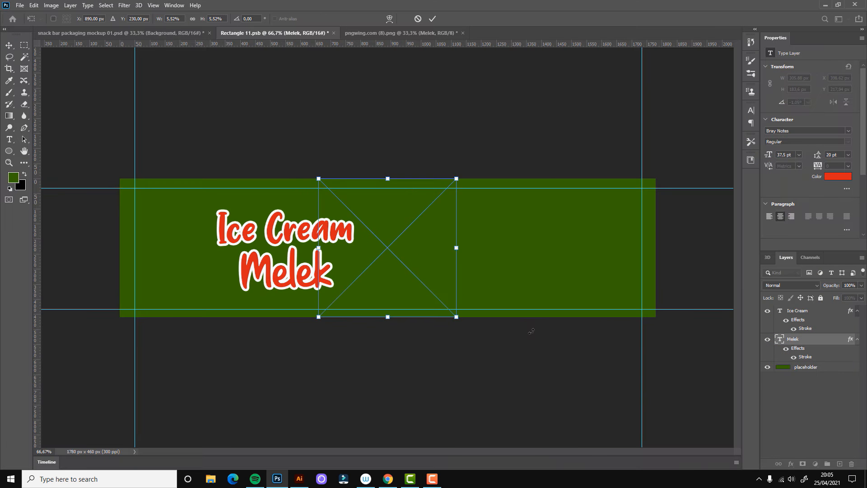
{"action": "left_click_drag", "start_coordinate": [404, 256], "coordinate": [487, 268]}
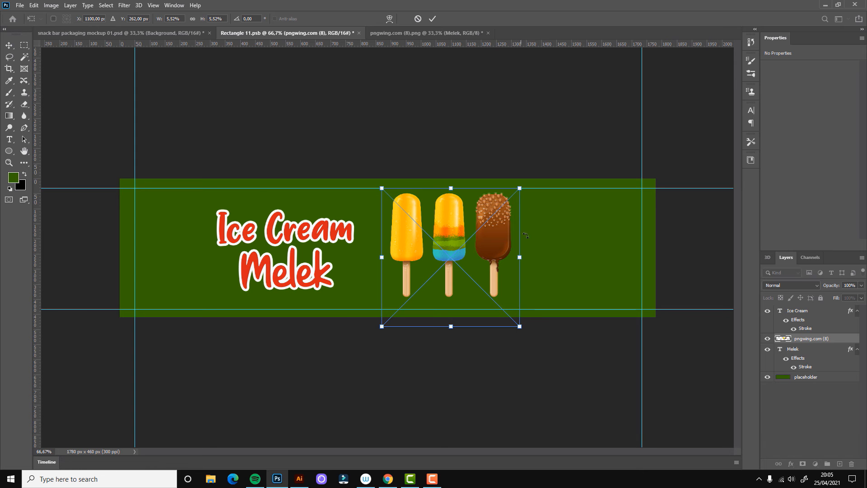
{"action": "key", "text": "Return"}
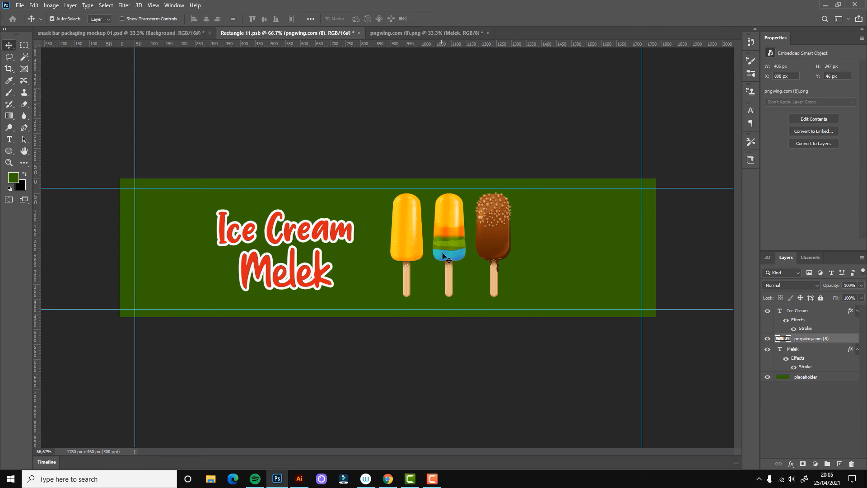
Rasterize the placed pngwing.com (8) layer.
{"action": "key", "text": "z"}
{"action": "left_click", "coordinate": [449, 254]}
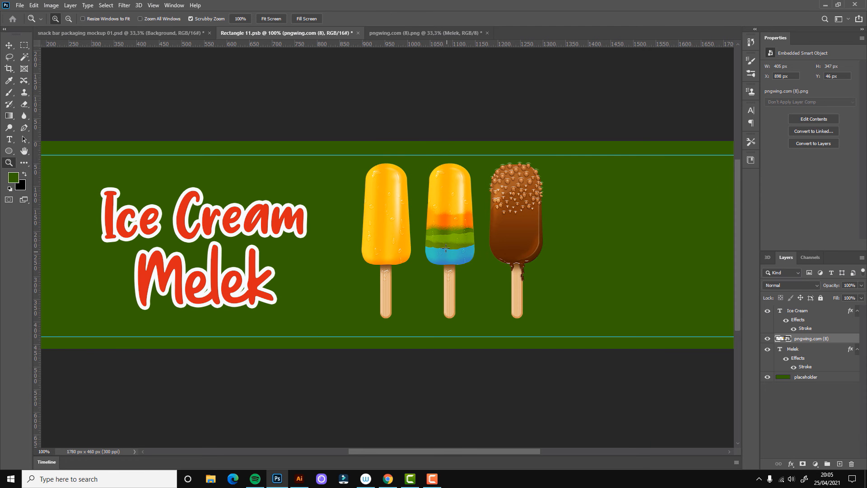
{"action": "key", "text": "m"}
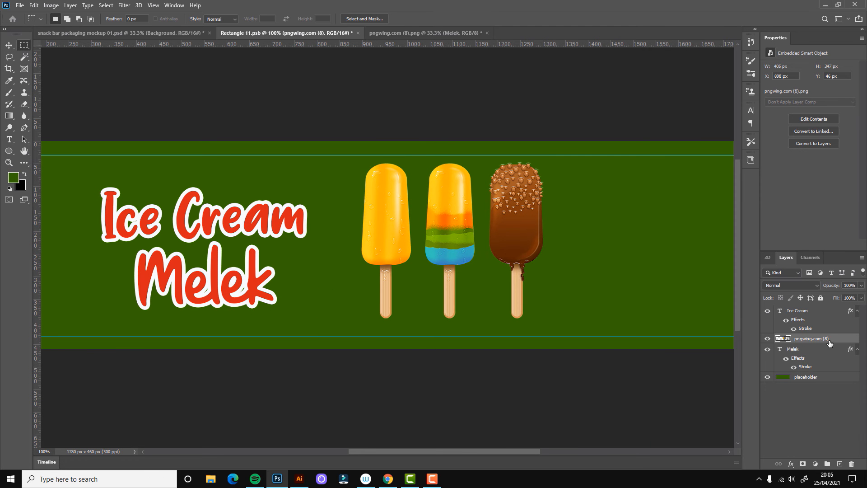
{"action": "right_click", "coordinate": [829, 343]}
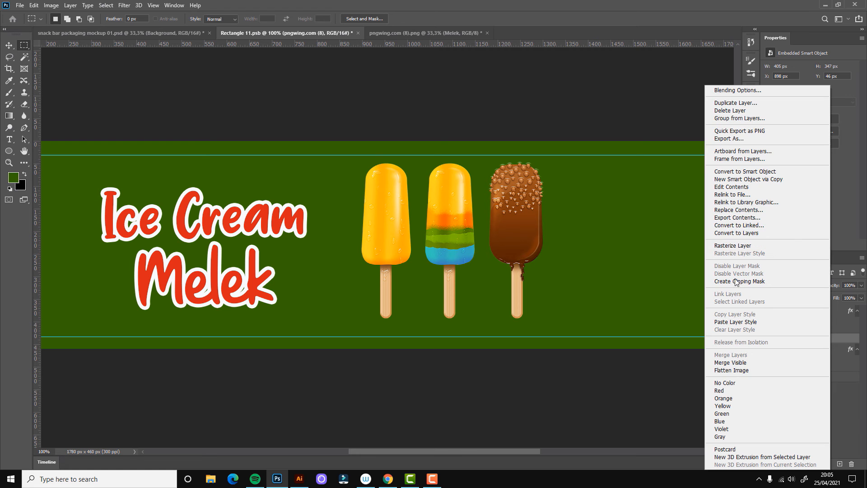
{"action": "left_click", "coordinate": [734, 247]}
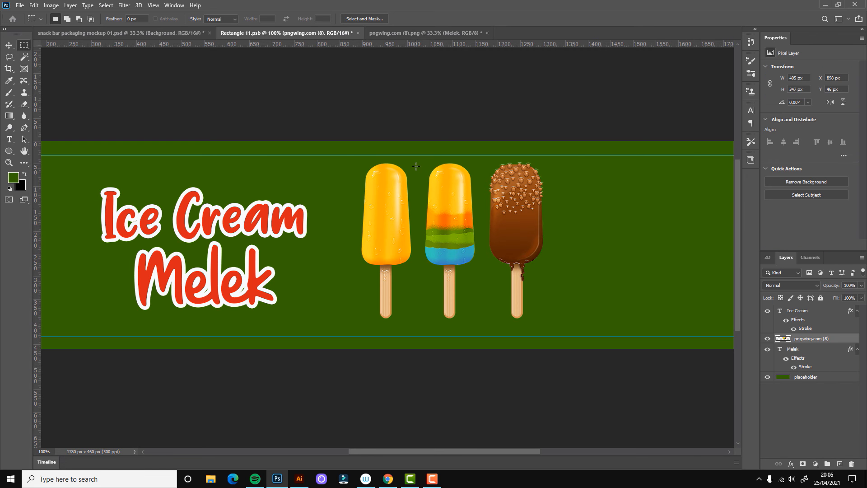
Copy a rectangular selection of the middle popsicle to a new layer and delete the original three-popsicle layer.
{"action": "left_click_drag", "start_coordinate": [416, 165], "coordinate": [486, 291]}
{"action": "key", "text": "ctrl+d"}
{"action": "left_click_drag", "start_coordinate": [423, 162], "coordinate": [483, 285]}
{"action": "key", "text": "ctrl+j"}
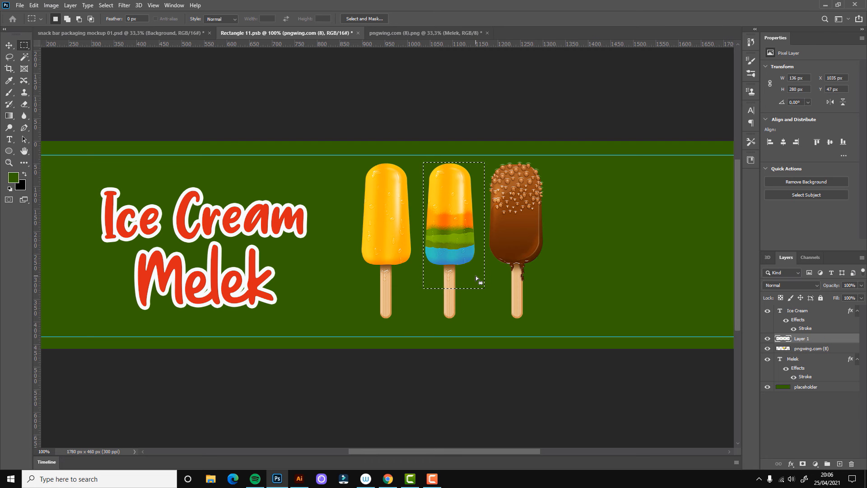
{"action": "key", "text": "v"}
{"action": "left_click_drag", "start_coordinate": [374, 202], "coordinate": [347, 220]}
{"action": "key", "text": "Delete"}
Transform the popsicle: rotate it -90°, enlarge it to about 751 × 300 px, and place it at the banner's stick-side edge.
{"action": "key", "text": "z"}
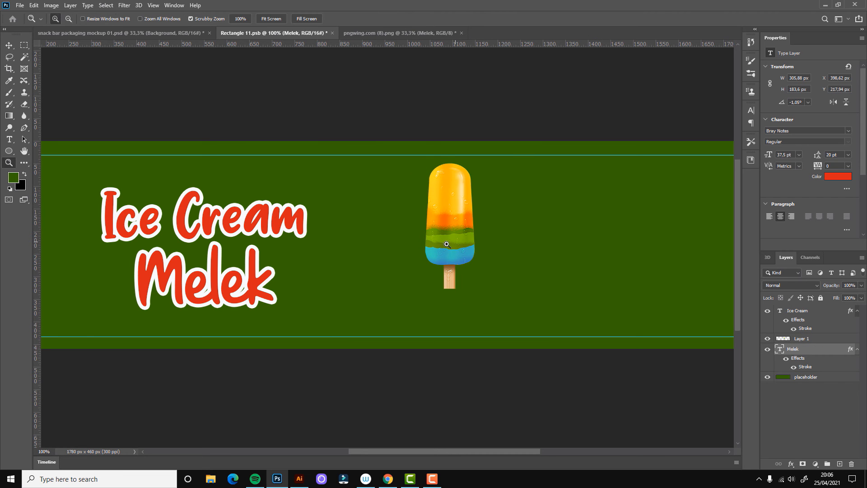
{"action": "left_click", "coordinate": [455, 241], "text": "alt"}
{"action": "key", "text": "v"}
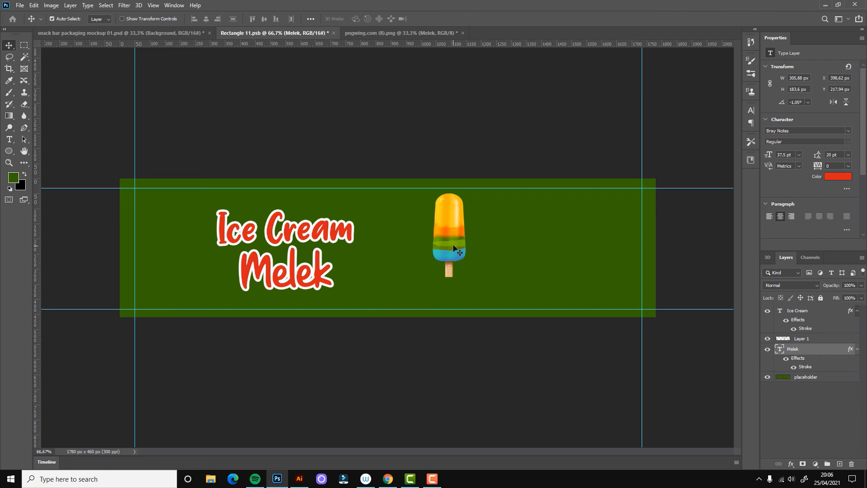
{"action": "left_click", "coordinate": [458, 252]}
{"action": "key", "text": "ctrl+t"}
{"action": "left_click_drag", "start_coordinate": [494, 284], "coordinate": [517, 194]}
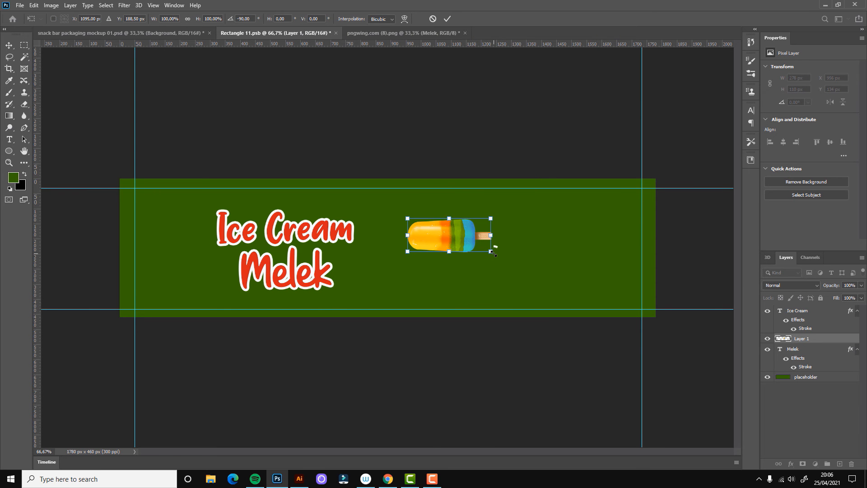
{"action": "left_click_drag", "start_coordinate": [492, 252], "coordinate": [647, 301]}
{"action": "left_click_drag", "start_coordinate": [551, 265], "coordinate": [589, 254]}
{"action": "left_click_drag", "start_coordinate": [447, 290], "coordinate": [429, 296]}
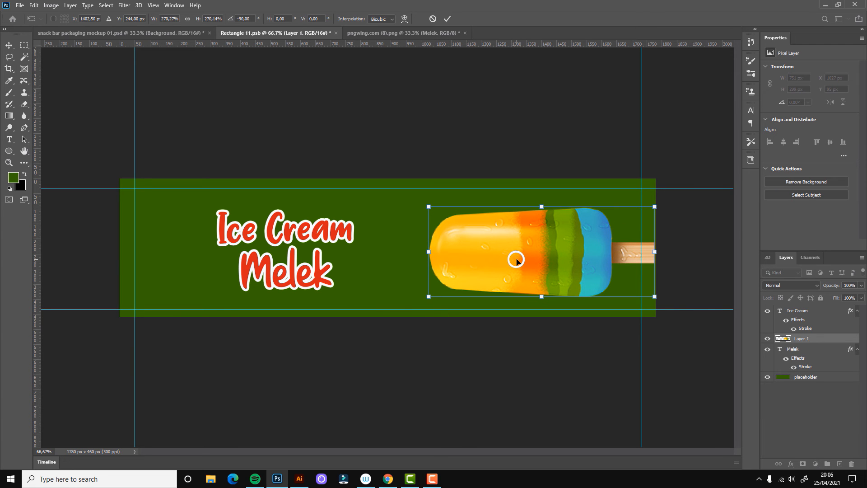
{"action": "left_click_drag", "start_coordinate": [517, 259], "coordinate": [516, 261]}
{"action": "key", "text": "Return"}
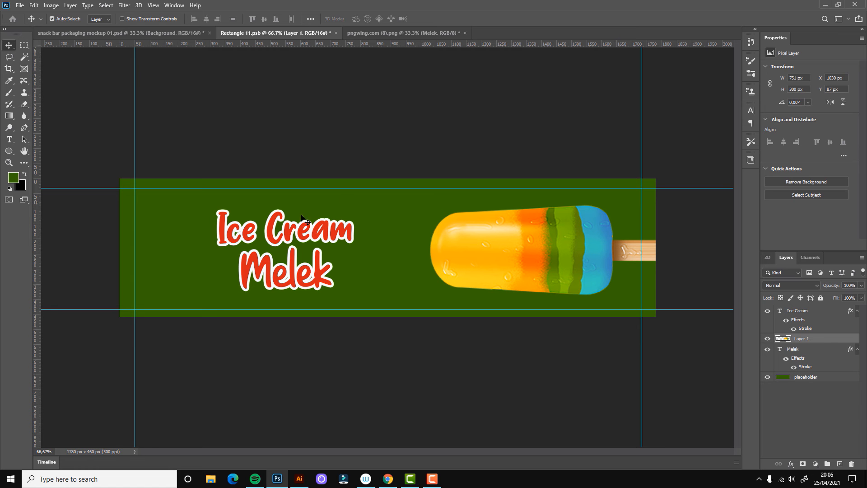
Enlarge the Ice Cream and Melek text layers together to about 496 × 303 px.
{"action": "left_click", "coordinate": [290, 230]}
{"action": "left_click", "coordinate": [289, 276], "text": "ctrl+shift"}
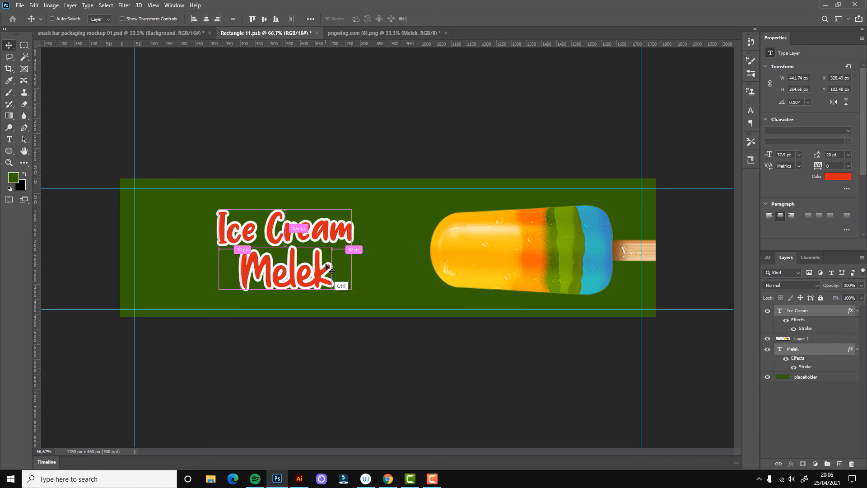
{"action": "key", "text": "ctrl+t"}
{"action": "left_click_drag", "start_coordinate": [370, 273], "coordinate": [371, 299]}
{"action": "right_click", "coordinate": [371, 300]}
{"action": "left_click", "coordinate": [387, 248]}
{"action": "key", "text": "Return"}
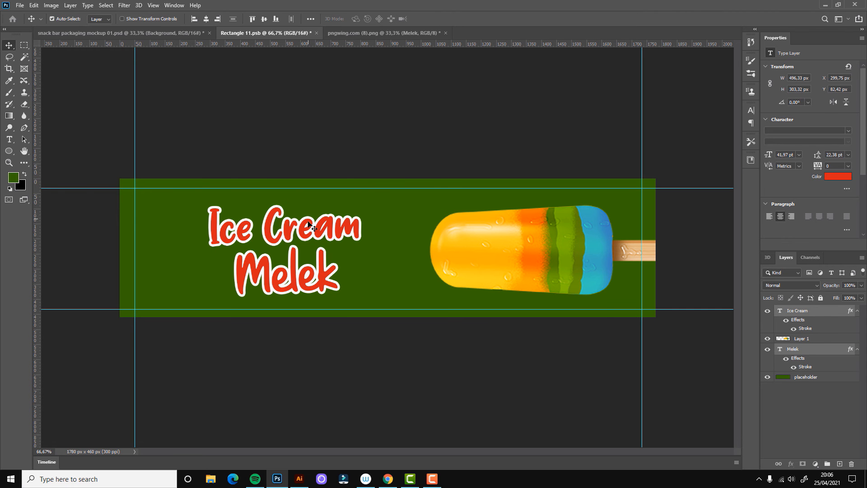
Copy the Dairymaid logo from pngwing.com (8).png into the label, placing it before the text, and select it together with both text layers.
{"action": "left_click", "coordinate": [369, 33]}
{"action": "left_click_drag", "start_coordinate": [287, 142], "coordinate": [164, 247]}
{"action": "left_click", "coordinate": [422, 184]}
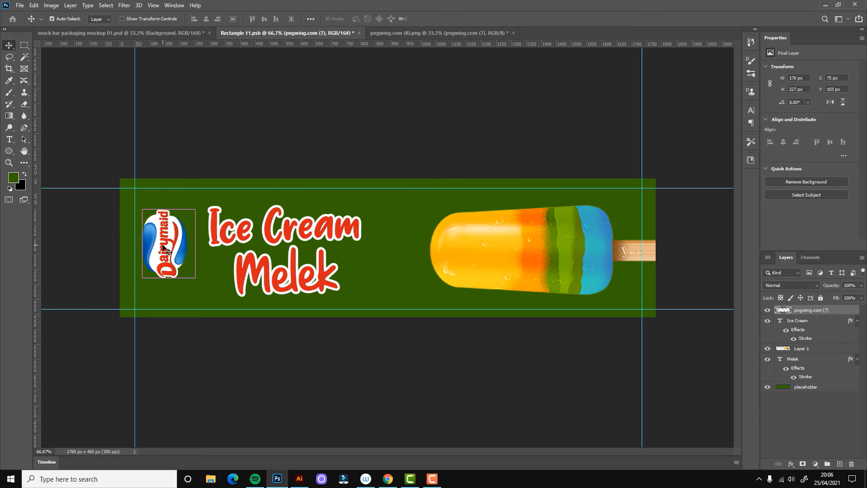
{"action": "left_click", "coordinate": [294, 233], "text": "shift"}
{"action": "left_click", "coordinate": [293, 251], "text": "shift"}
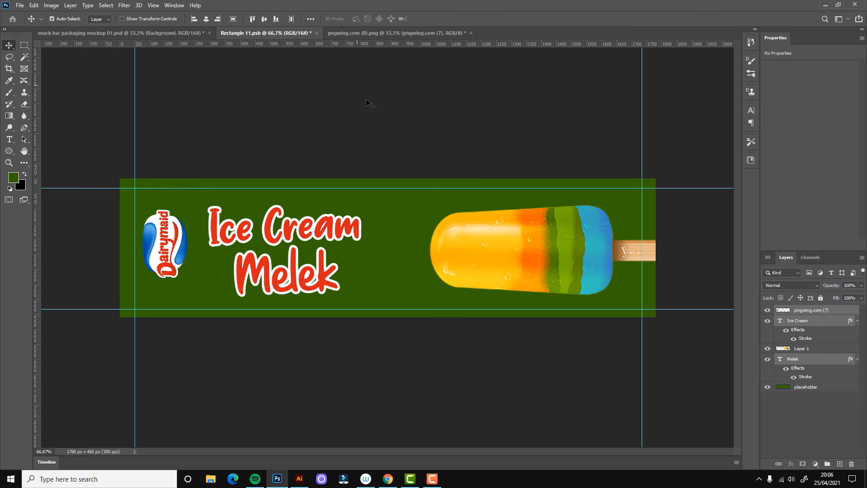
Copy the nutrition badges and net weight from pngwing.com (8).png to the label's far margin guide, repositioning the popsicle to about X 943, Y 80 px.
{"action": "left_click_drag", "start_coordinate": [528, 234], "coordinate": [510, 240]}
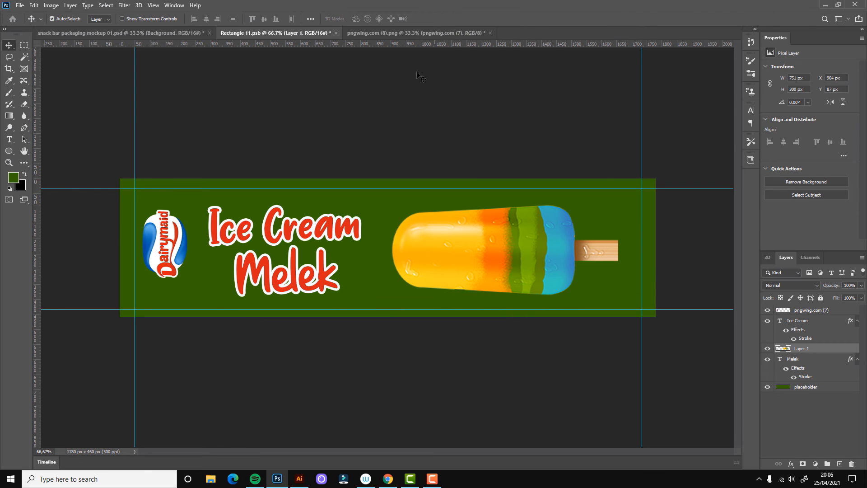
{"action": "left_click", "coordinate": [391, 36]}
{"action": "left_click_drag", "start_coordinate": [393, 211], "coordinate": [632, 259]}
{"action": "left_click", "coordinate": [424, 183]}
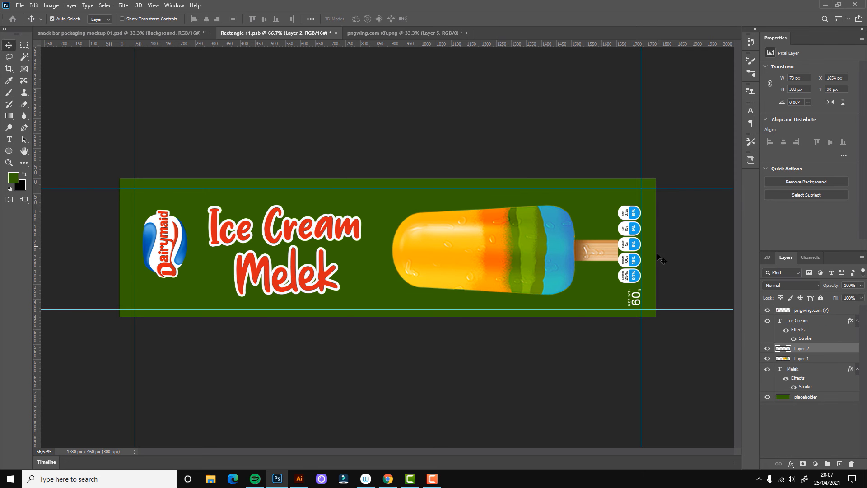
{"action": "left_click_drag", "start_coordinate": [607, 249], "coordinate": [609, 248]}
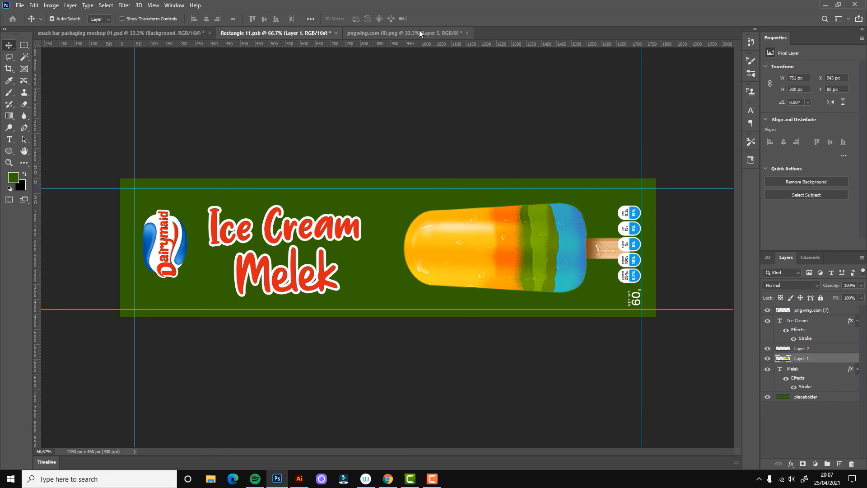
Copy the green halal logo from pngwing.com (8).png into the label, below the popsicle stick at about X 1558, Y 319 px.
{"action": "left_click", "coordinate": [400, 33]}
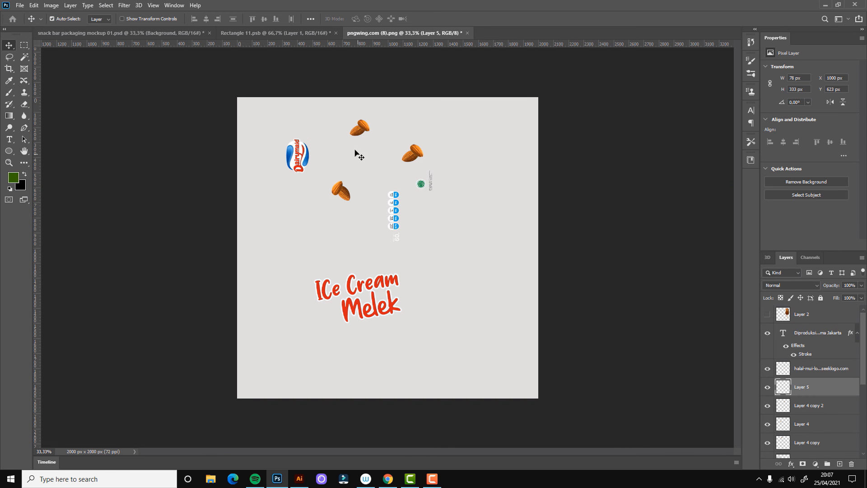
{"action": "left_click", "coordinate": [366, 131]}
{"action": "left_click", "coordinate": [423, 184]}
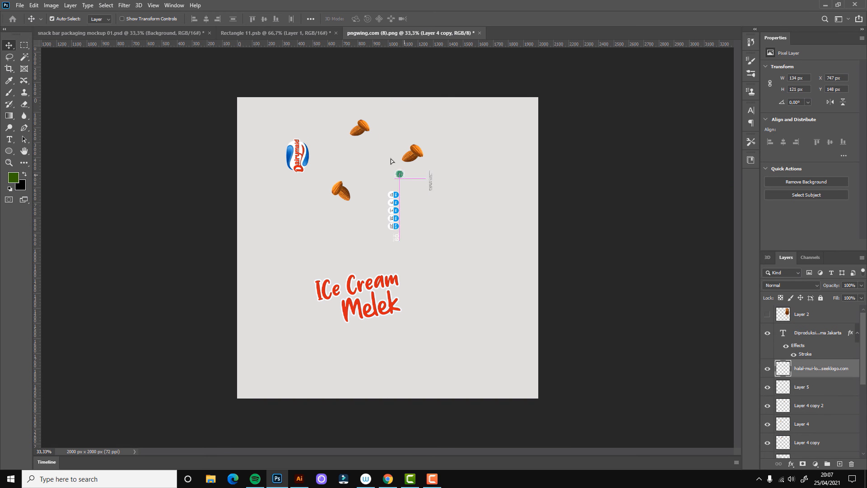
{"action": "left_click", "coordinate": [289, 32]}
{"action": "left_click_drag", "start_coordinate": [289, 31], "coordinate": [557, 246]}
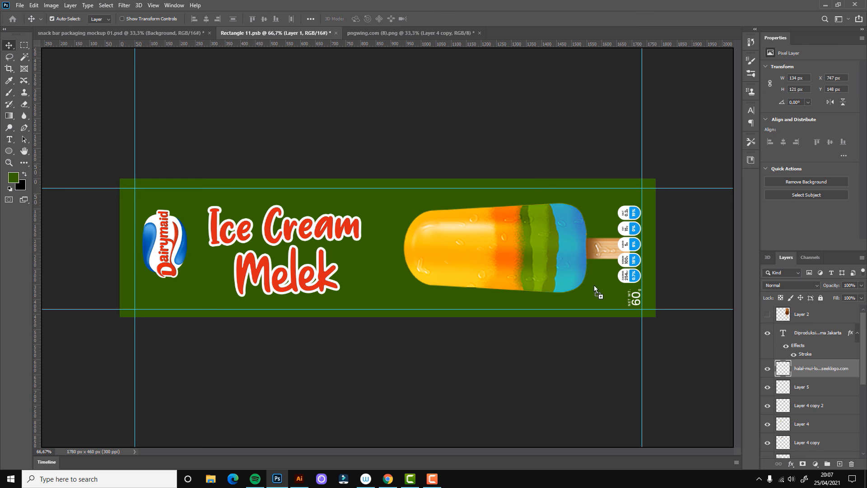
{"action": "left_click_drag", "start_coordinate": [595, 285], "coordinate": [599, 287]}
{"action": "key", "text": "Return"}
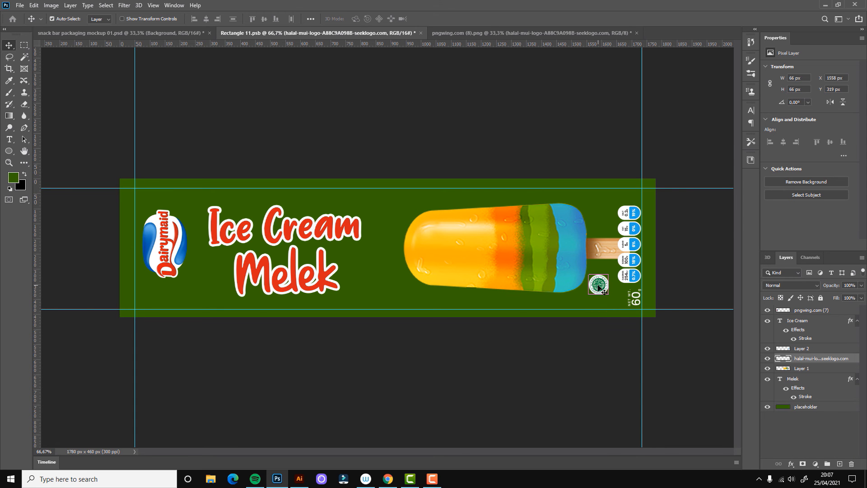
Copy the vertical "Diproduksi oleh / Produced by" text from pngwing.com (8).png into the label, between the halal logo and the nutrition badges.
{"action": "left_click", "coordinate": [465, 34]}
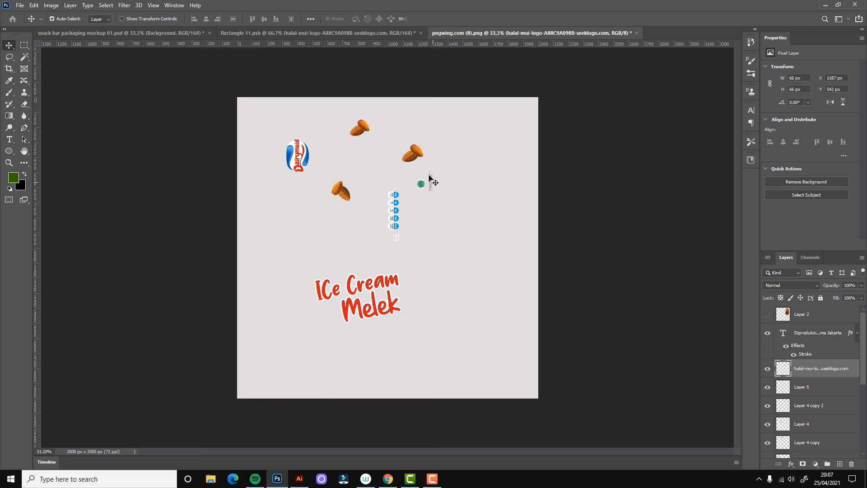
{"action": "left_click_drag", "start_coordinate": [430, 184], "coordinate": [566, 224]}
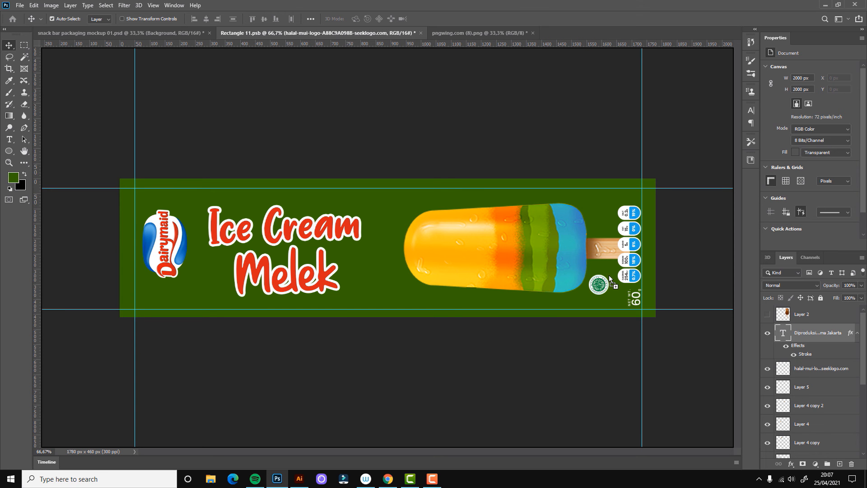
{"action": "left_click_drag", "start_coordinate": [609, 275], "coordinate": [609, 275]}
Move the halal logo clear of the producer text, to about X 1537, Y 325 px.
{"action": "key", "text": "z"}
{"action": "left_click", "coordinate": [603, 292]}
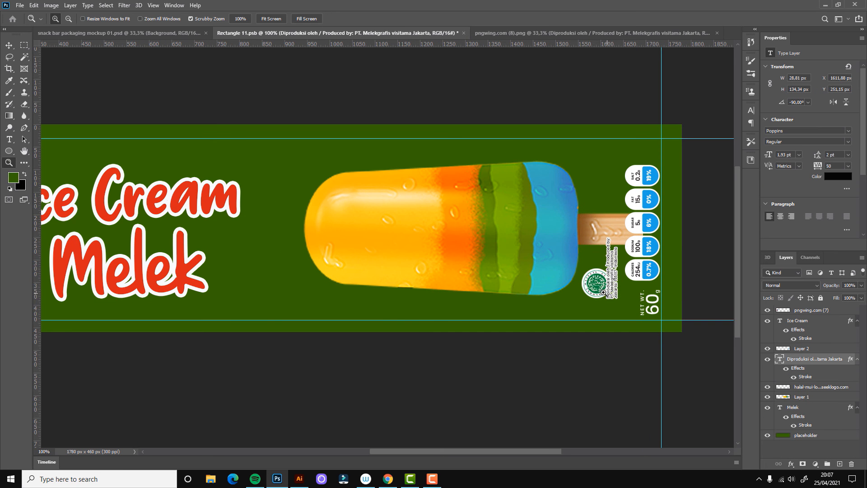
{"action": "key", "text": "ctrl"}
{"action": "left_click_drag", "start_coordinate": [595, 291], "coordinate": [587, 290]}
{"action": "key", "text": "z"}
{"action": "left_click", "coordinate": [586, 292], "text": "alt"}
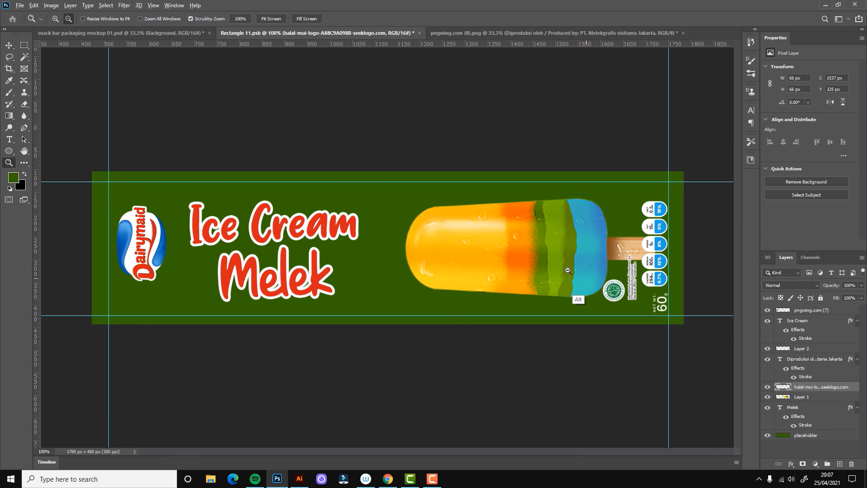
{"action": "key", "text": "v"}
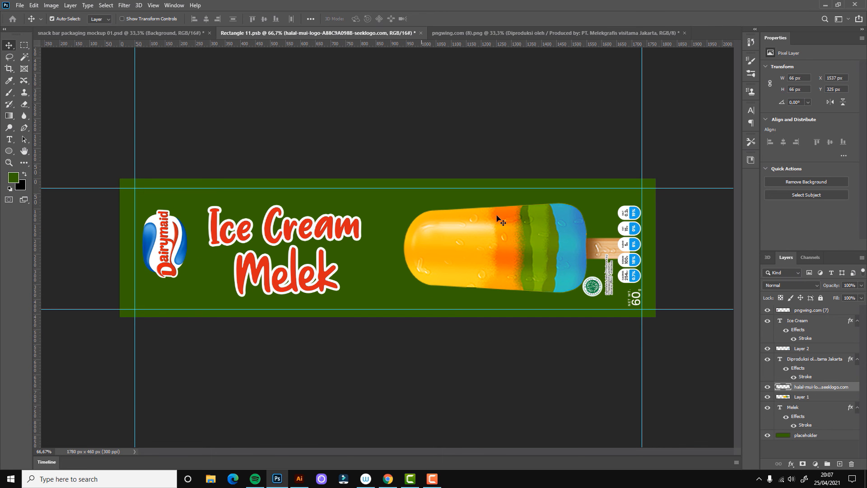
Add a new layer directly above the placeholder background and paint a soft white glow around the popsicle with a 100 px brush.
{"action": "left_click", "coordinate": [510, 249]}
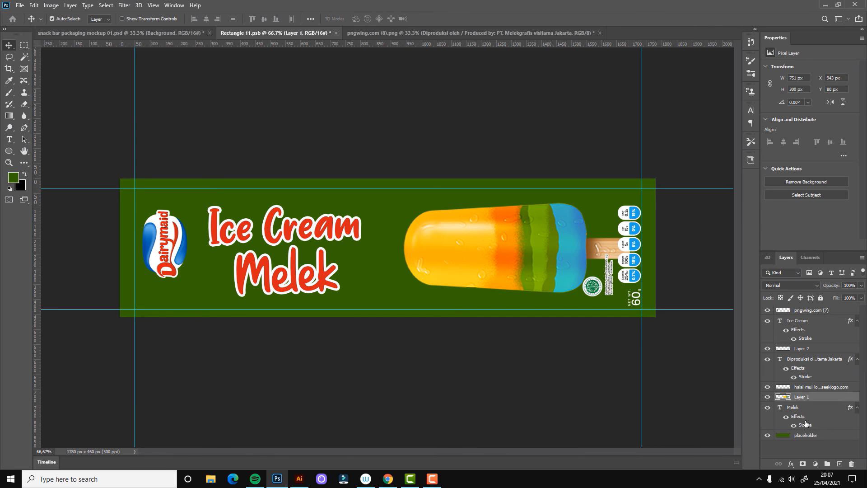
{"action": "left_click", "coordinate": [807, 437]}
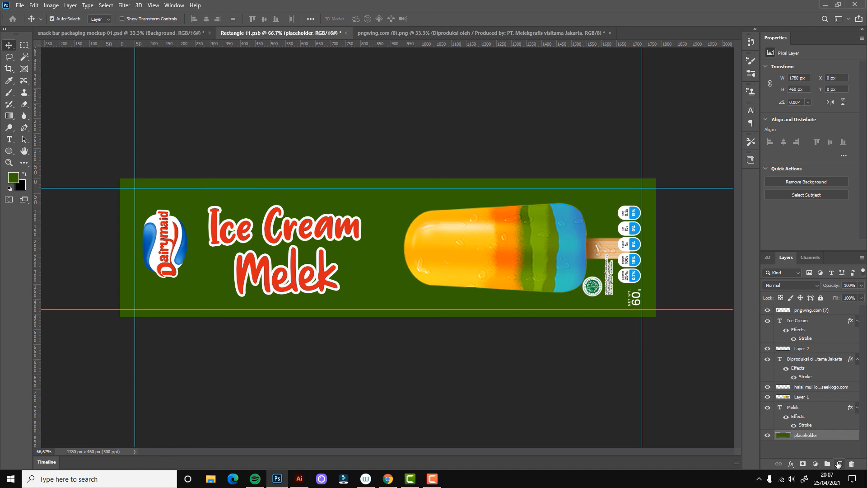
{"action": "left_click", "coordinate": [840, 464]}
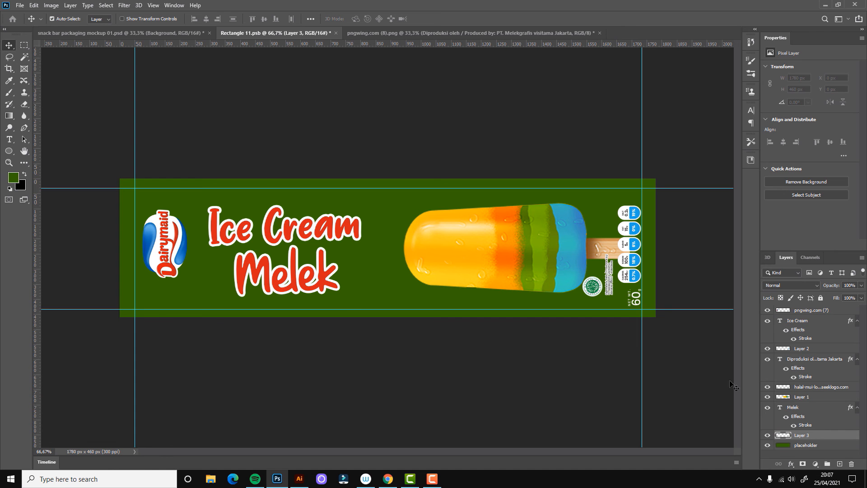
{"action": "left_click", "coordinate": [9, 92]}
{"action": "key", "text": "d"}
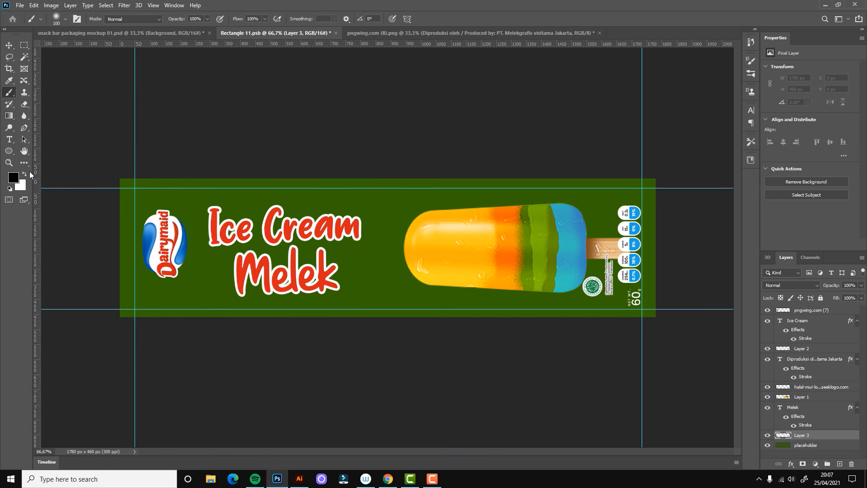
{"action": "key", "text": "x"}
{"action": "mouse_move", "coordinate": [415, 219]}
{"action": "left_mouse_down"}
{"action": "mouse_move", "coordinate": [436, 211]}
{"action": "mouse_move", "coordinate": [461, 219]}
{"action": "mouse_move", "coordinate": [553, 212]}
{"action": "left_mouse_up"}
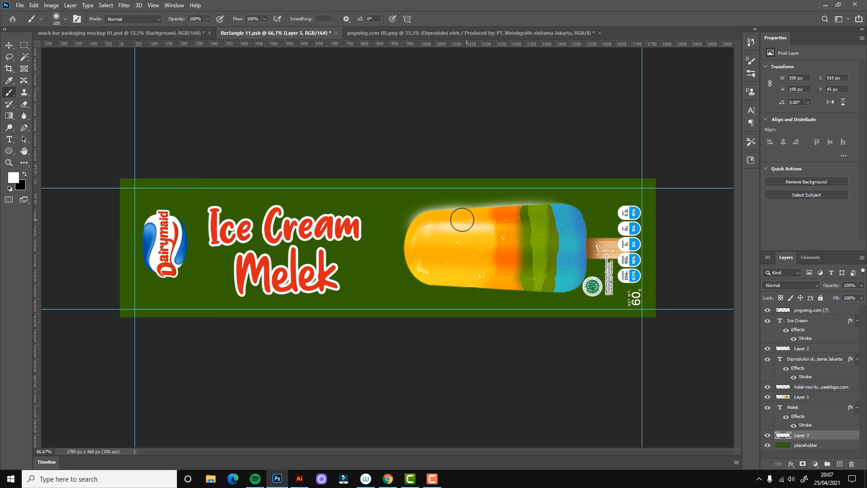
{"action": "mouse_move", "coordinate": [462, 220]}
{"action": "left_mouse_down"}
{"action": "mouse_move", "coordinate": [513, 212]}
{"action": "mouse_move", "coordinate": [563, 226]}
{"action": "mouse_move", "coordinate": [573, 241]}
{"action": "mouse_move", "coordinate": [570, 225]}
{"action": "mouse_move", "coordinate": [515, 214]}
{"action": "mouse_move", "coordinate": [429, 225]}
{"action": "mouse_move", "coordinate": [410, 248]}
{"action": "mouse_move", "coordinate": [425, 274]}
{"action": "mouse_move", "coordinate": [563, 285]}
{"action": "mouse_move", "coordinate": [556, 281]}
{"action": "mouse_move", "coordinate": [567, 281]}
{"action": "mouse_move", "coordinate": [574, 263]}
{"action": "mouse_move", "coordinate": [559, 275]}
{"action": "left_mouse_up"}
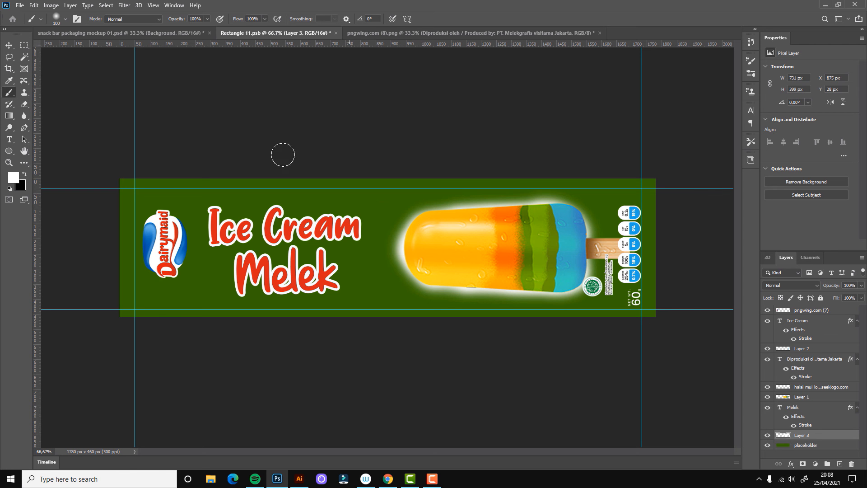
Soften the white glow with a 47 px Gaussian Blur and lower its layer opacity to 39%.
{"action": "left_click", "coordinate": [125, 5]}
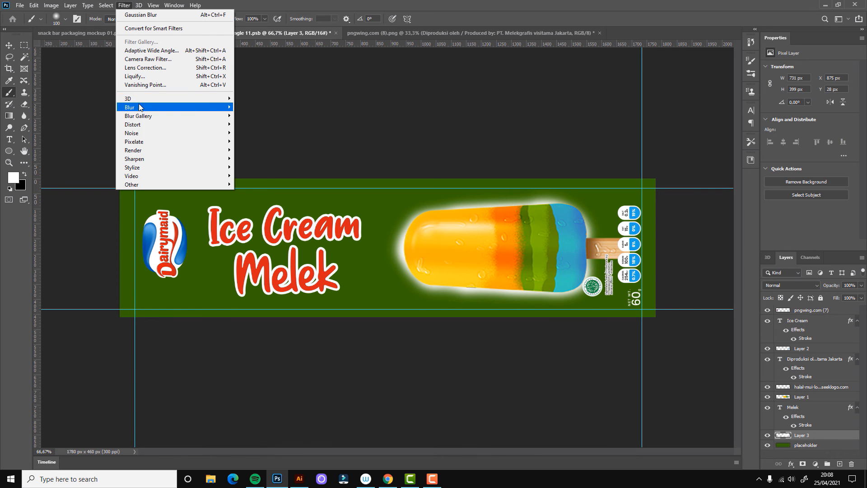
{"action": "mouse_move", "coordinate": [193, 108]}
{"action": "left_click", "coordinate": [265, 141]}
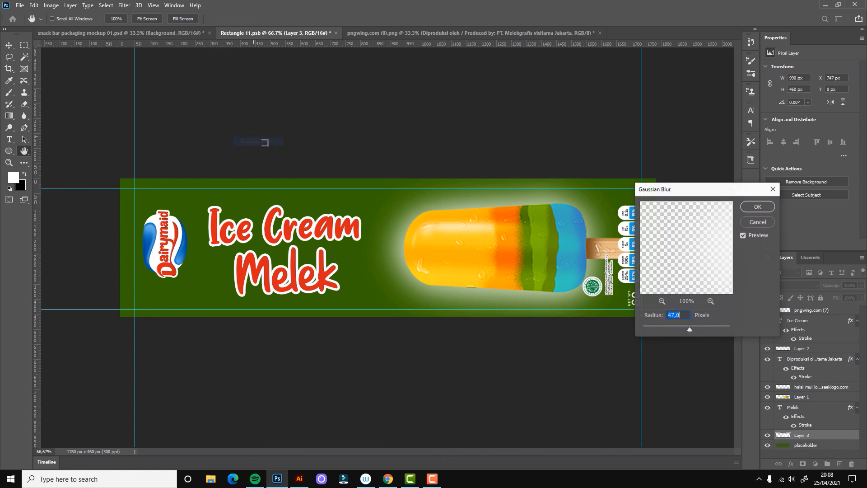
{"action": "left_click", "coordinate": [757, 206]}
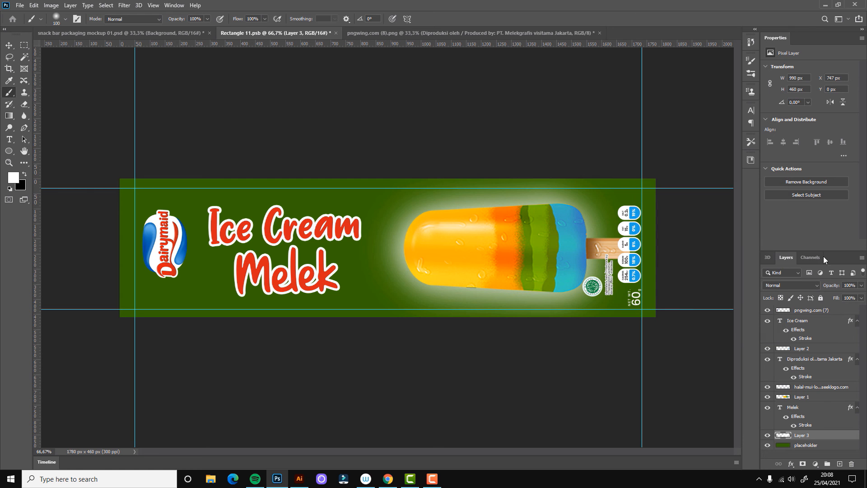
{"action": "left_click", "coordinate": [862, 285]}
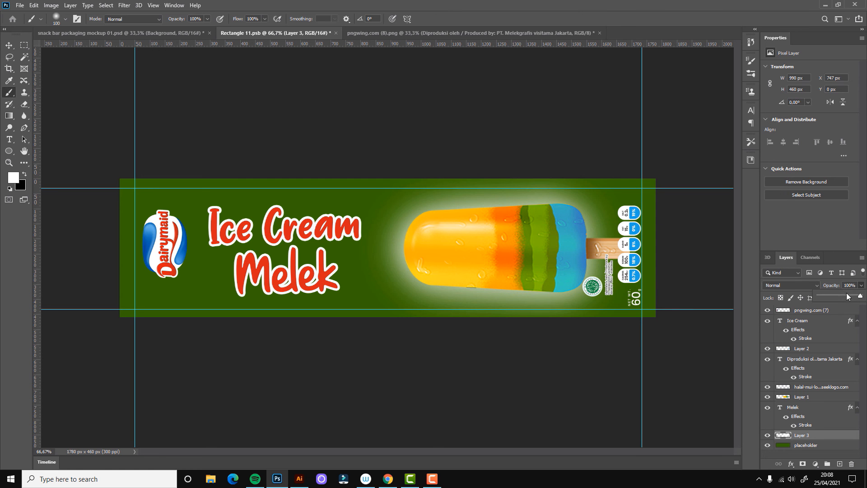
{"action": "left_click_drag", "start_coordinate": [847, 295], "coordinate": [838, 294]}
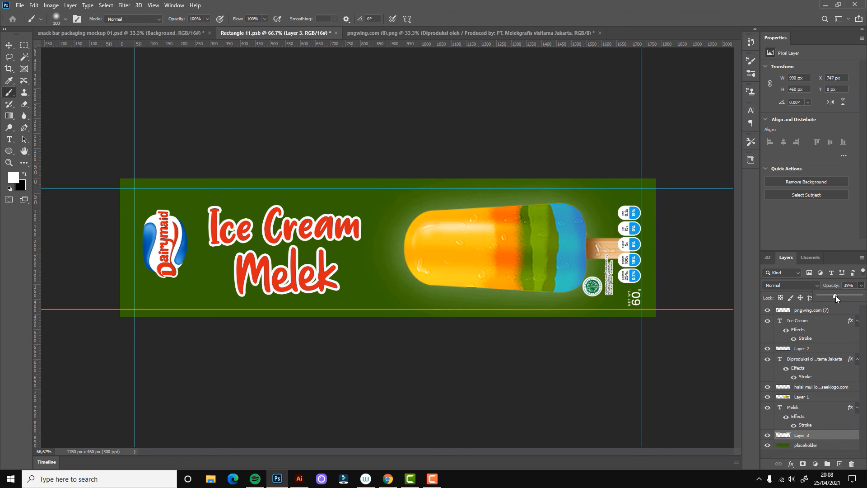
{"action": "key", "text": "v"}
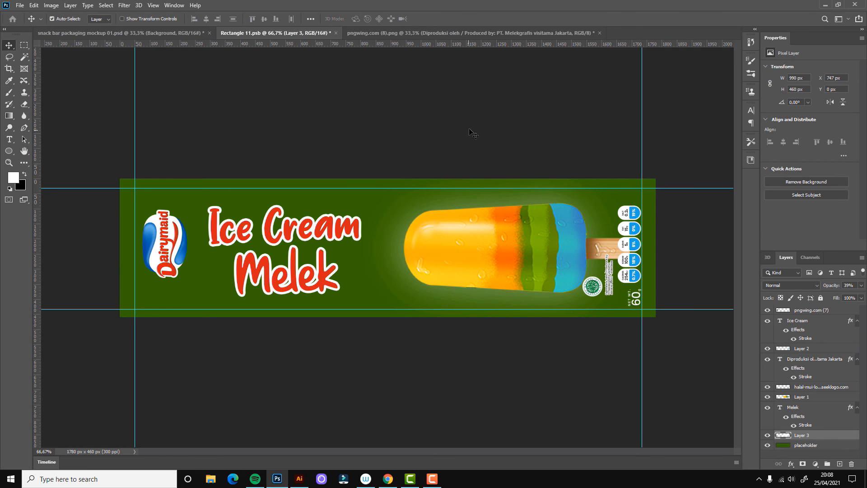
{"action": "left_click", "coordinate": [479, 135]}
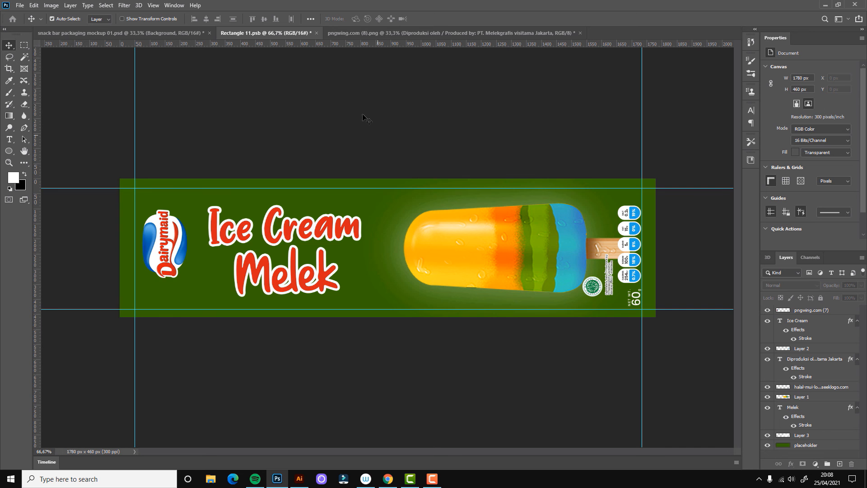
Copy an almond image from pngwing.com (8).png between "Melek" and the popsicle, scaled to about 120% and rotated about -10°.
{"action": "left_click", "coordinate": [370, 33]}
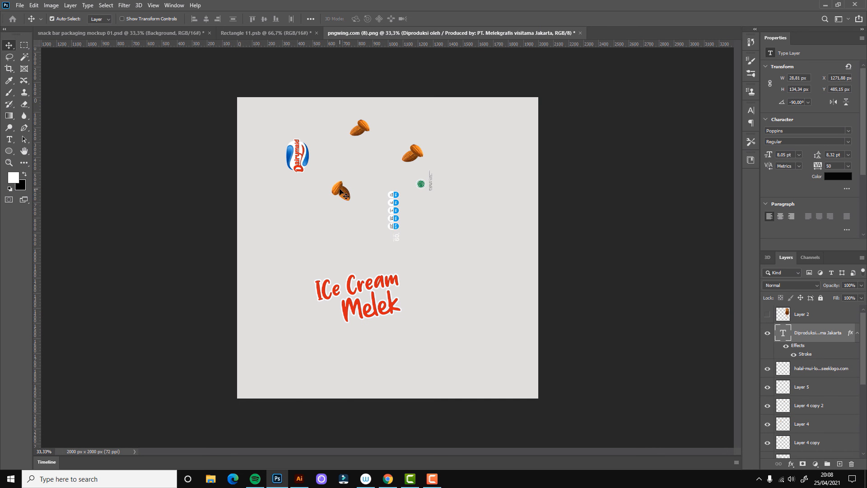
{"action": "left_click_drag", "start_coordinate": [344, 194], "coordinate": [418, 310]}
{"action": "left_click", "coordinate": [415, 185]}
{"action": "key", "text": "ctrl+t"}
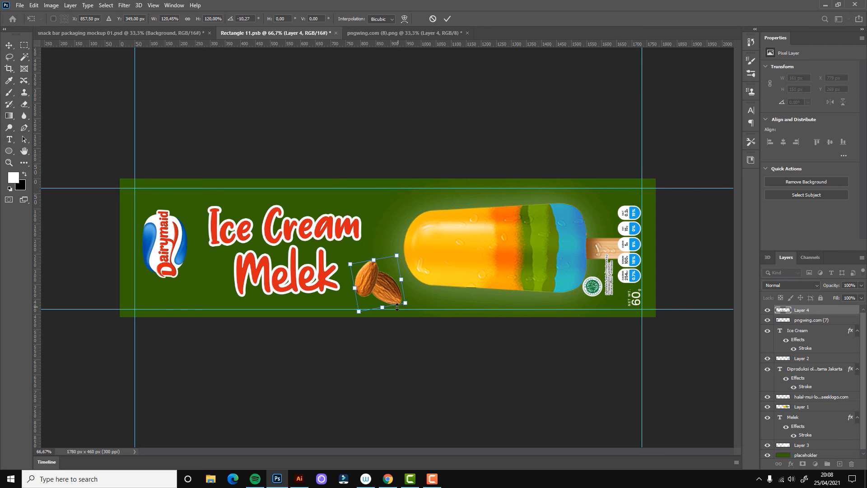
{"action": "key", "text": "Return"}
Duplicate the almonds twice, placing one copy above the title at about X 497, Y -63 px and one at the lower edge beside "Melek".
{"action": "key", "text": "ctrl+j"}
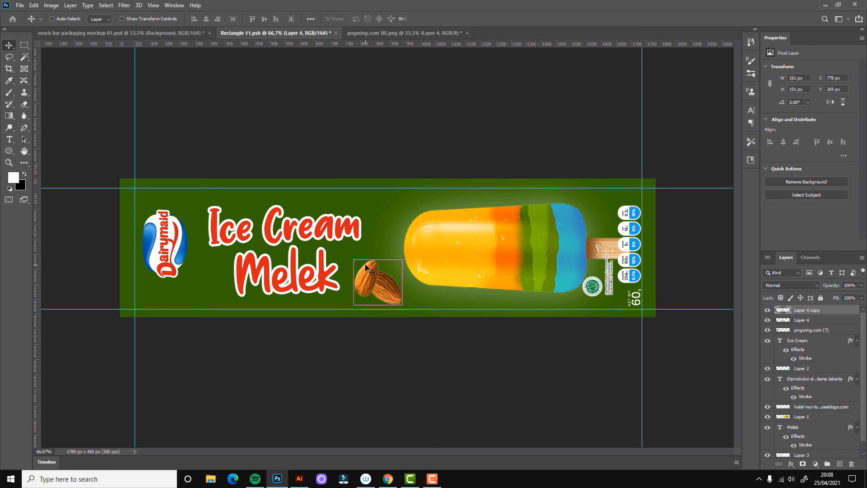
{"action": "left_click_drag", "start_coordinate": [383, 278], "coordinate": [305, 189]}
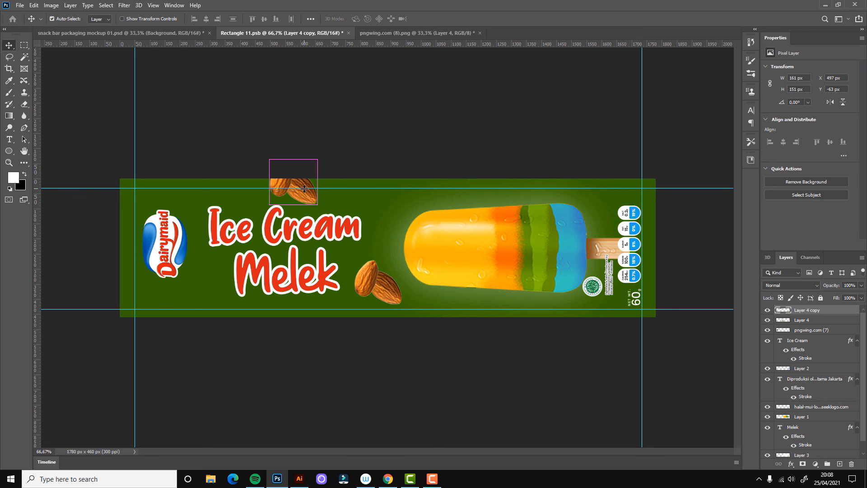
{"action": "left_click", "coordinate": [387, 288]}
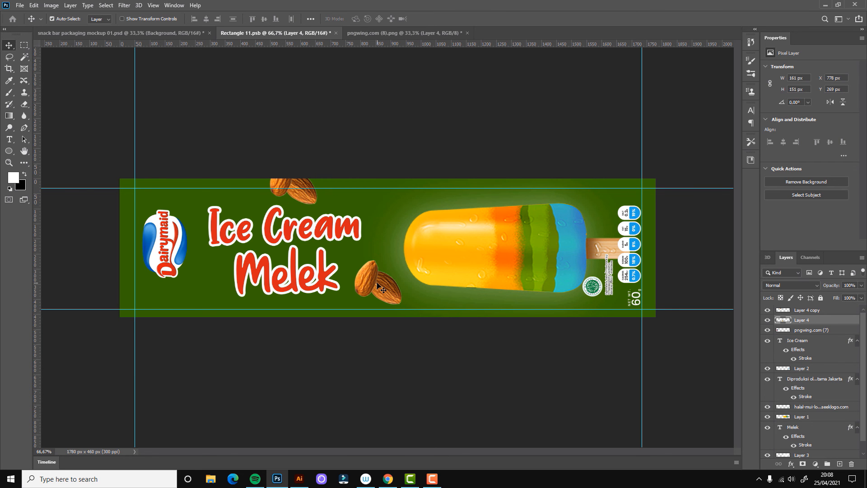
{"action": "key", "text": "ctrl+j"}
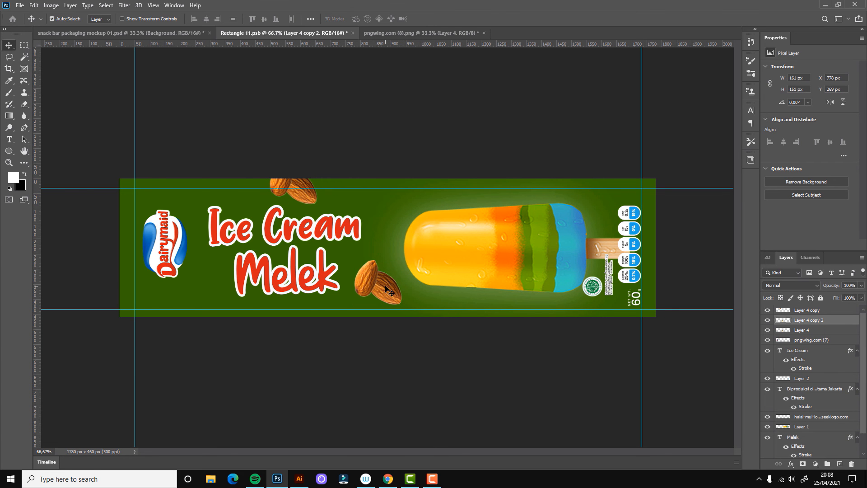
{"action": "left_click_drag", "start_coordinate": [386, 289], "coordinate": [215, 301]}
{"action": "left_click", "coordinate": [449, 141]}
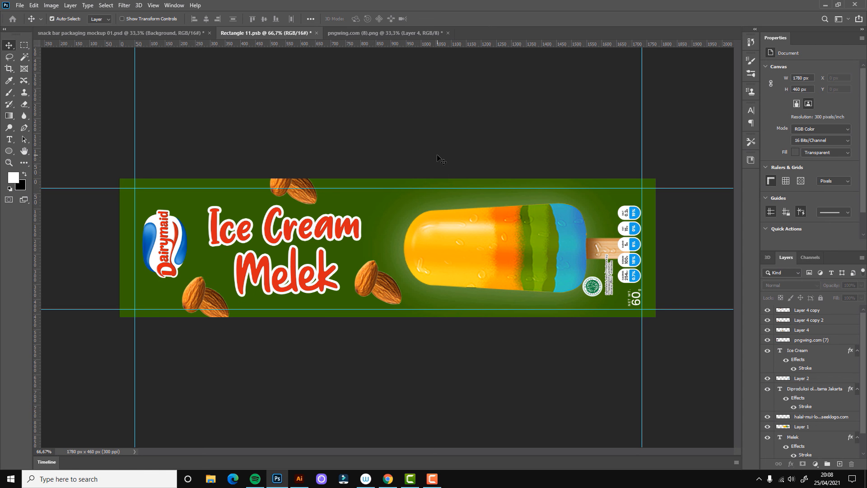
Hide the guides and save the Rectangle 11.psb label artwork.
{"action": "key", "text": "ctrl+semicolon"}
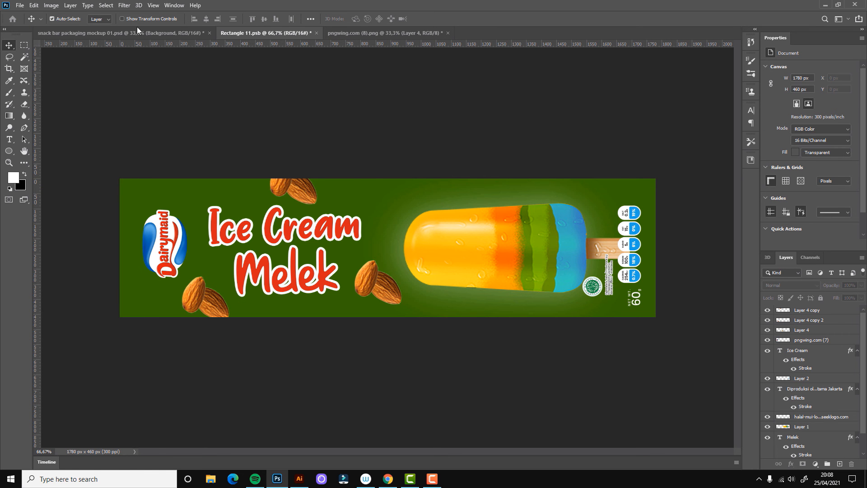
{"action": "left_click", "coordinate": [21, 5]}
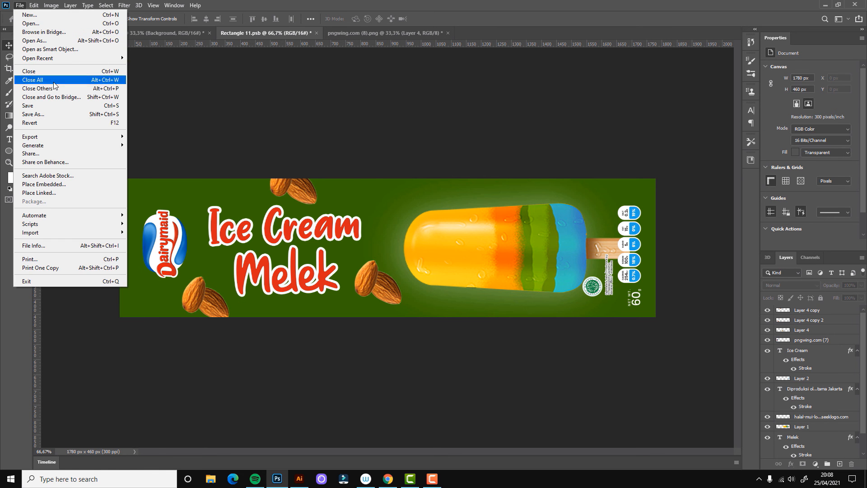
{"action": "left_click", "coordinate": [53, 107]}
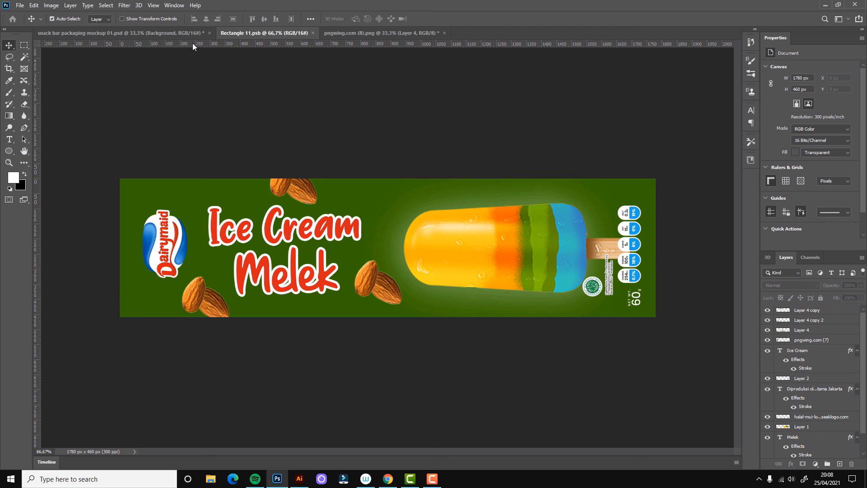
Inspect the updated label on the snack bar packaging mockup at 50% zoom, checking the spacing of the logo, title and almonds.
{"action": "left_click", "coordinate": [164, 34]}
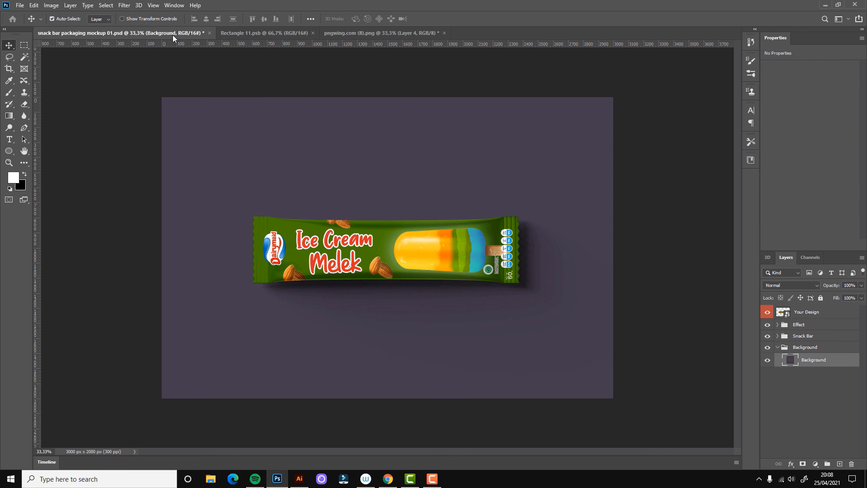
{"action": "key", "text": "z"}
{"action": "left_click", "coordinate": [402, 249]}
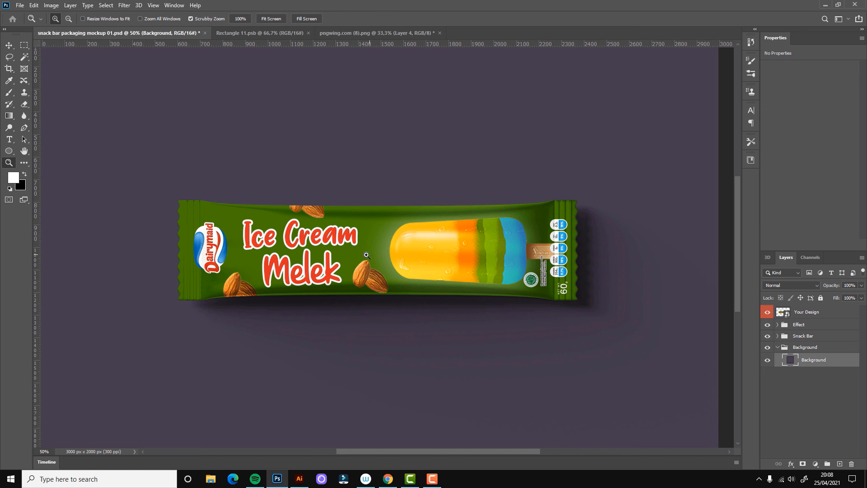
{"action": "key", "text": "v"}
{"action": "left_click", "coordinate": [232, 245]}
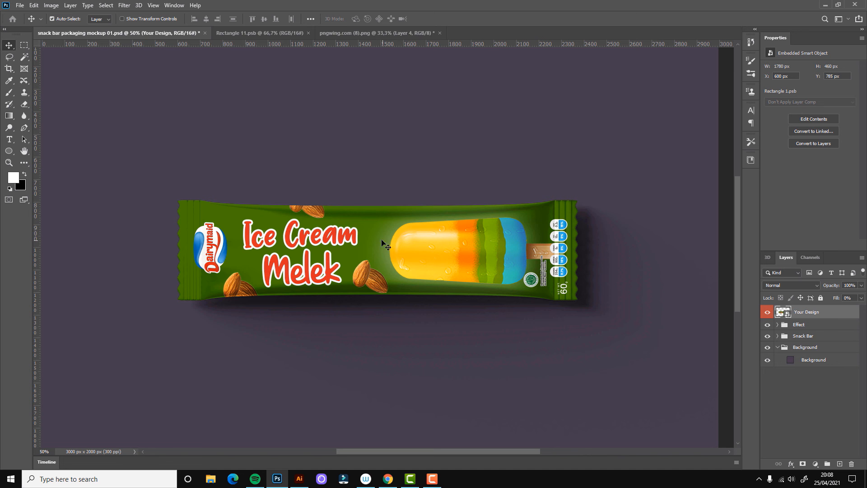
{"action": "left_click", "coordinate": [356, 32]}
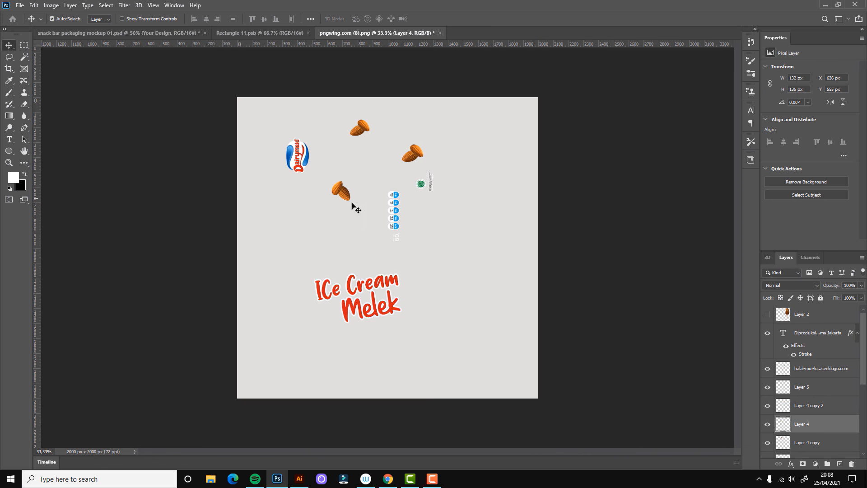
In Rectangle 11.psb, shift the three almond images and the "Melek" text together slightly towards the popsicle.
{"action": "left_click", "coordinate": [254, 34]}
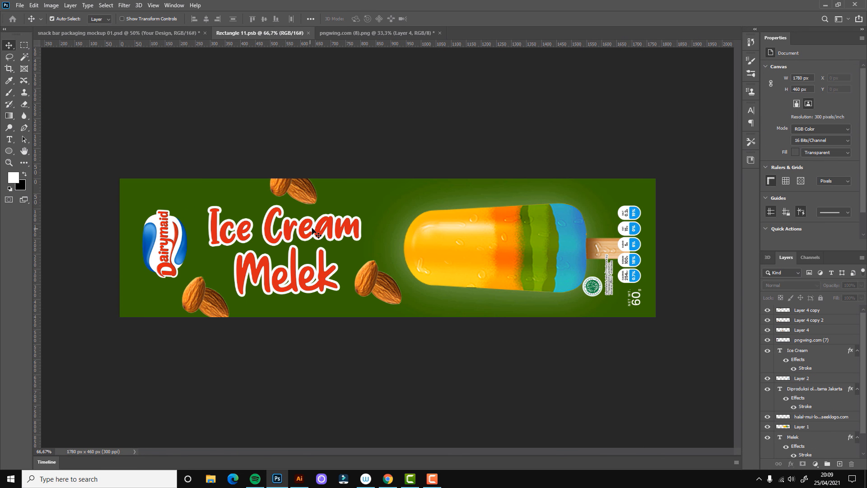
{"action": "left_click", "coordinate": [199, 294]}
{"action": "left_click", "coordinate": [266, 278], "text": "shift"}
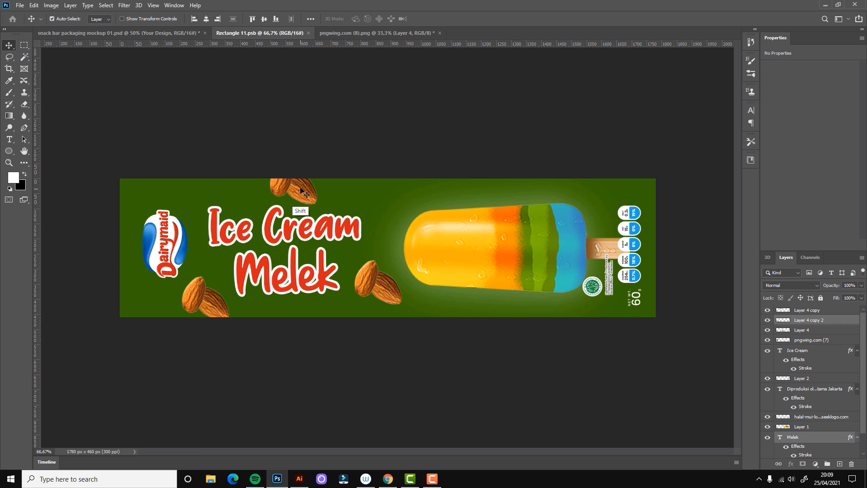
{"action": "left_click", "coordinate": [305, 192], "text": "shift"}
{"action": "left_click", "coordinate": [372, 272], "text": "shift"}
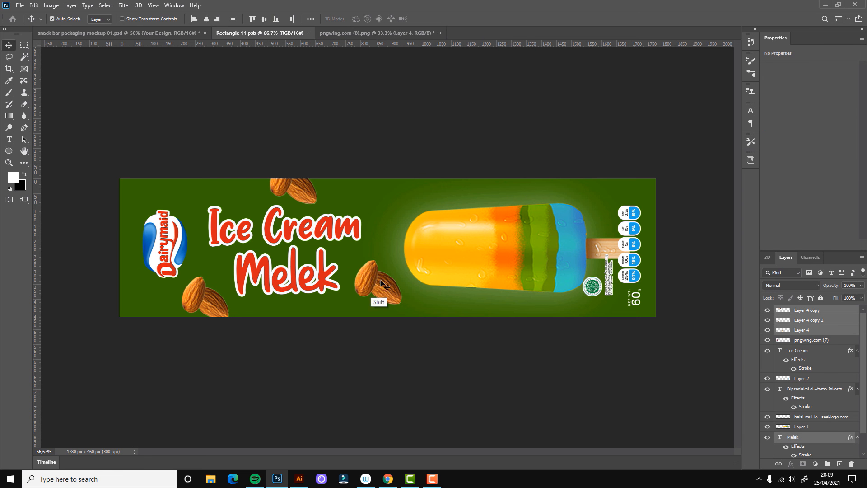
{"action": "right_click", "coordinate": [372, 280], "text": "shift"}
{"action": "left_click", "coordinate": [374, 269]}
{"action": "left_click_drag", "start_coordinate": [370, 276], "coordinate": [387, 285]}
{"action": "left_click", "coordinate": [401, 159]}
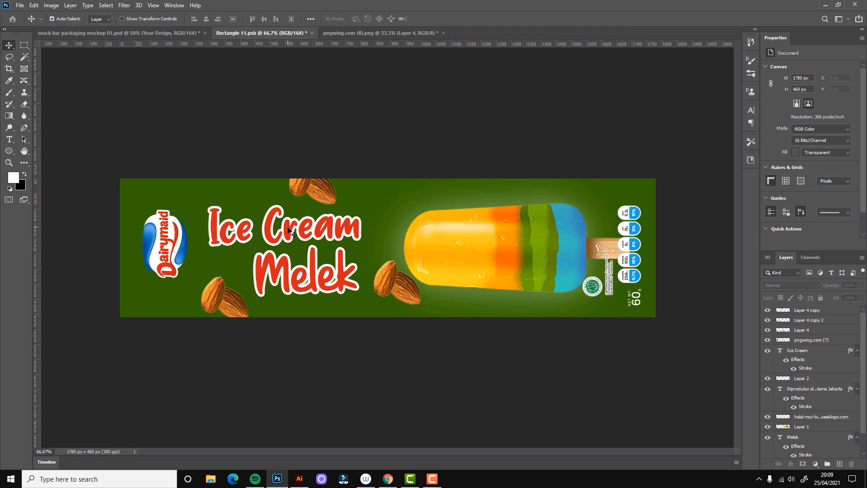
Move the "Ice Cream" text to about X 364, Y 57 px and shift "Melek" and the Dairymaid logo towards the popsicle to match.
{"action": "left_click_drag", "start_coordinate": [290, 231], "coordinate": [310, 233]}
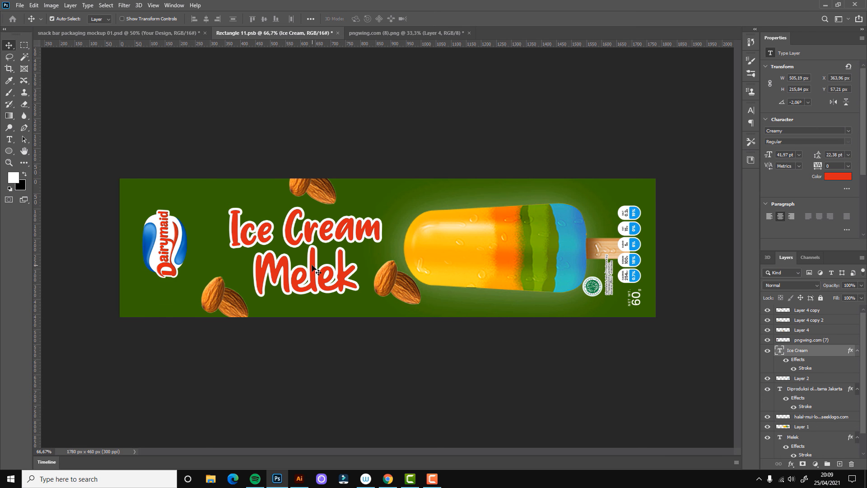
{"action": "left_click_drag", "start_coordinate": [314, 270], "coordinate": [321, 267]}
{"action": "left_click_drag", "start_coordinate": [167, 243], "coordinate": [183, 240]}
{"action": "left_click", "coordinate": [349, 158]}
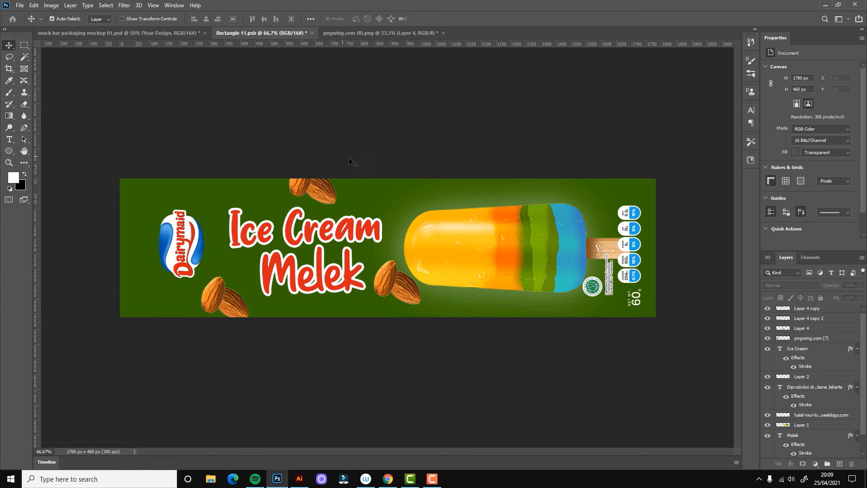
Save the rearranged label and view it applied to the snack bar packaging mockup.
{"action": "left_click", "coordinate": [20, 6]}
{"action": "left_click", "coordinate": [43, 107]}
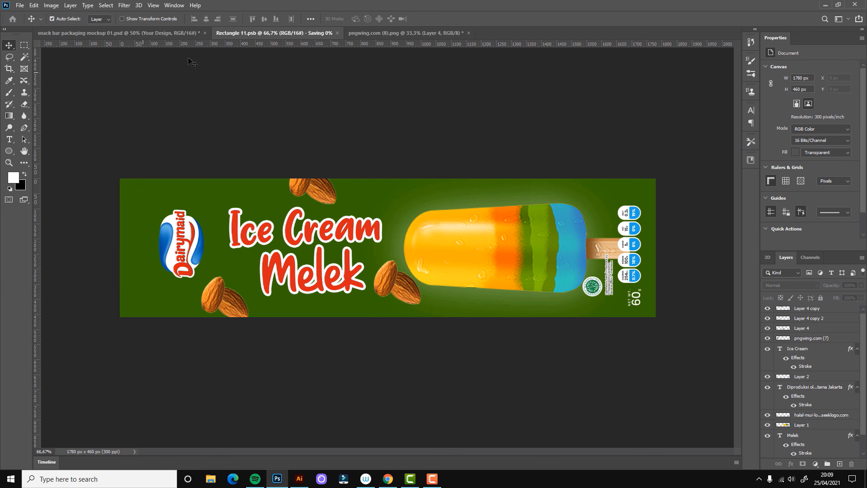
{"action": "left_click", "coordinate": [156, 34]}
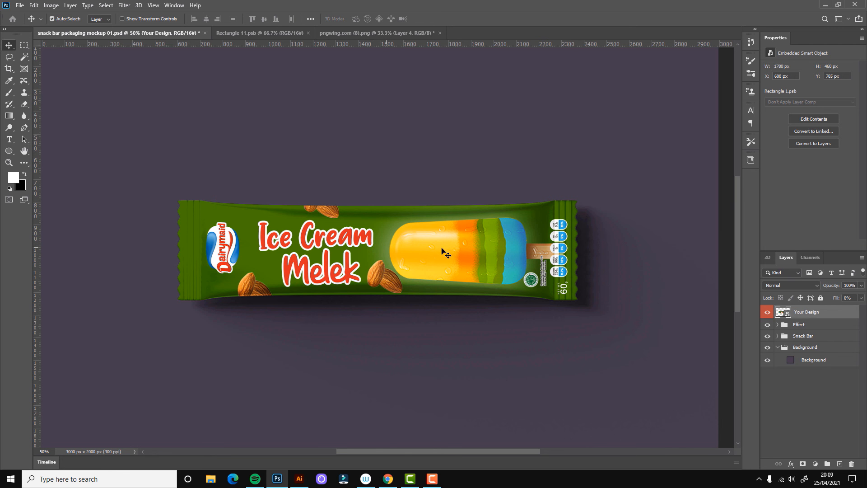
In Rectangle 11.psb, move the popsicle image towards the "Ice Cream" title, to X 820, Y 80 px.
{"action": "left_click", "coordinate": [350, 33]}
{"action": "left_click", "coordinate": [296, 33]}
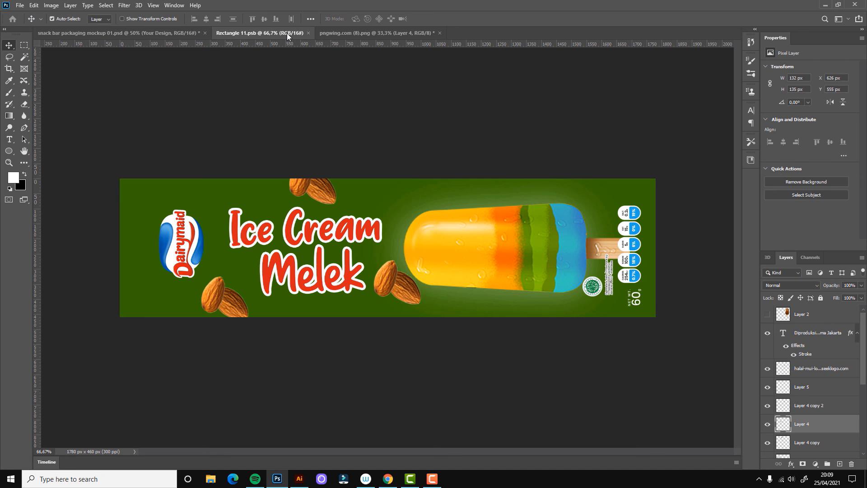
{"action": "left_click", "coordinate": [530, 234]}
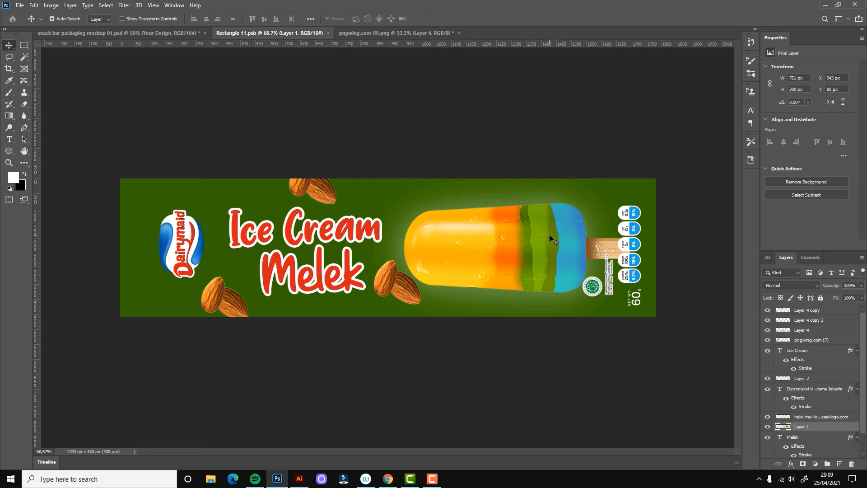
{"action": "left_click_drag", "start_coordinate": [550, 235], "coordinate": [513, 235]}
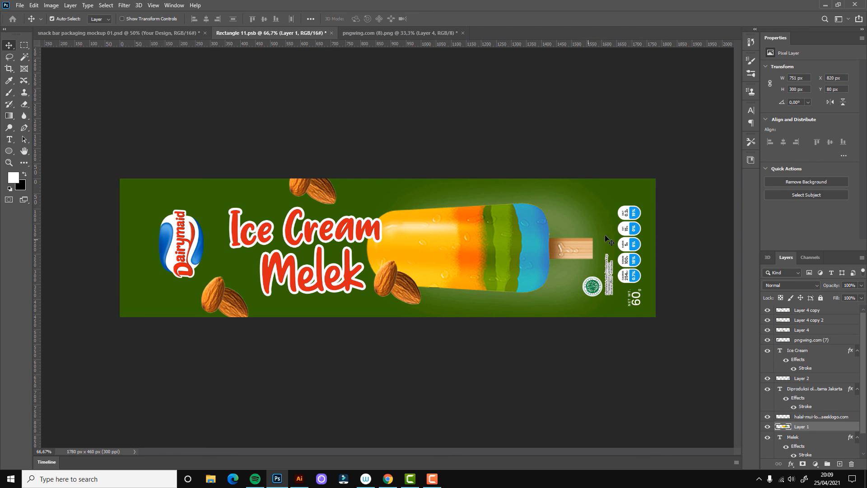
Shift the halal mark and producer text together towards the popsicle, and move the nutrition badges to X 1603, Y 90 px.
{"action": "left_click", "coordinate": [593, 286]}
{"action": "left_click", "coordinate": [609, 283], "text": "shift"}
{"action": "left_click_drag", "start_coordinate": [608, 283], "coordinate": [588, 283]}
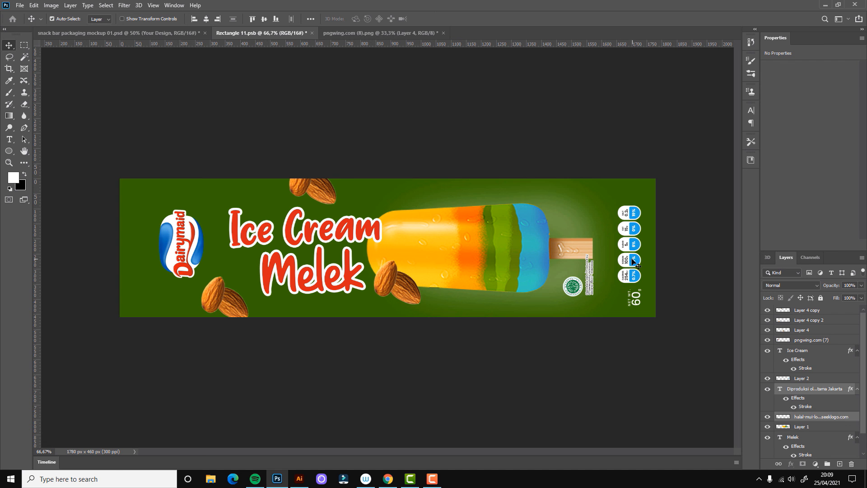
{"action": "left_click_drag", "start_coordinate": [635, 261], "coordinate": [620, 262]}
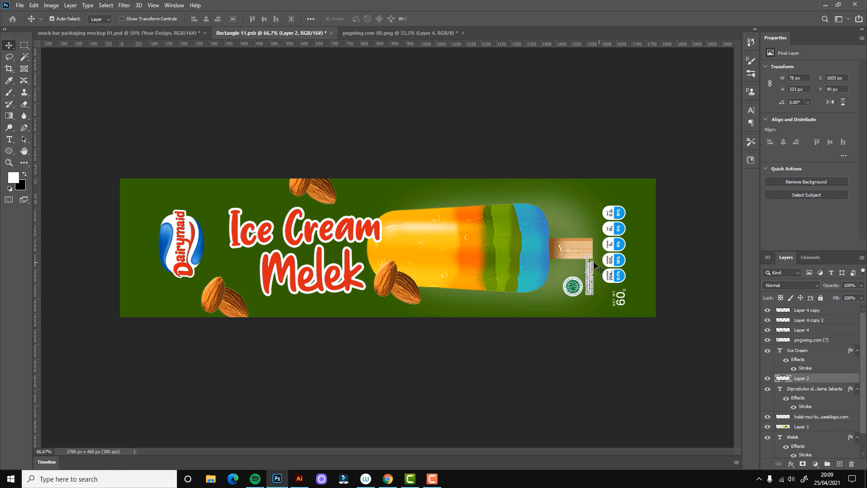
Decline turning on Sticky Keys and move the popsicle back towards the nutrition badges, to X 874, Y 80 px.
{"action": "key", "text": "shift"}
{"action": "key", "text": "shift"}
{"action": "key", "text": "shift"}
{"action": "key", "text": "shift"}
{"action": "key", "text": "shift"}
{"action": "left_click", "coordinate": [575, 248]}
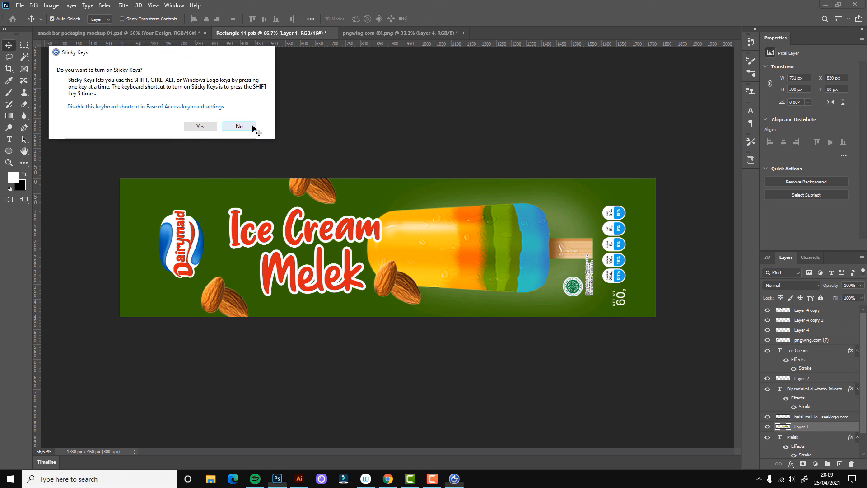
{"action": "left_click", "coordinate": [252, 127]}
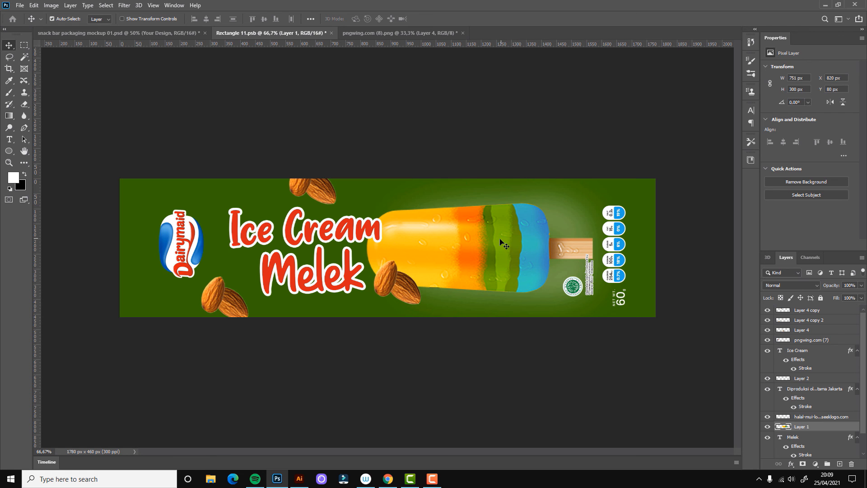
{"action": "left_click_drag", "start_coordinate": [500, 240], "coordinate": [516, 242]}
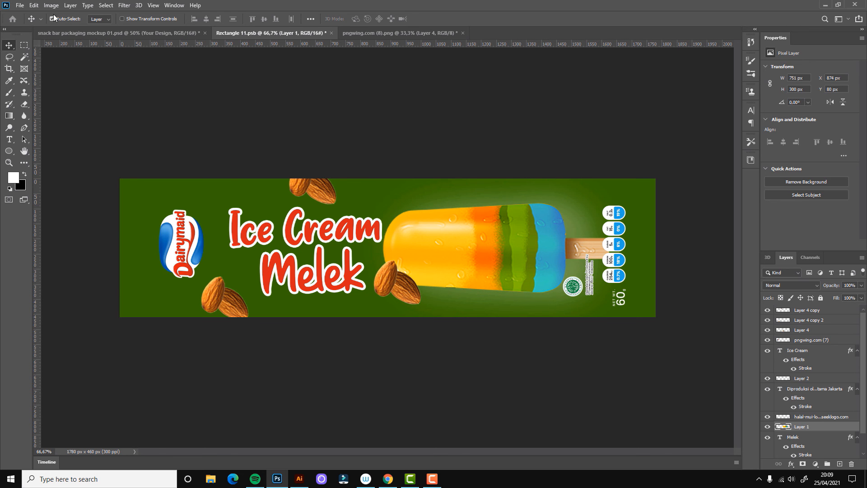
Save the Rectangle 11.psb label and view it on the snack bar packaging mockup.
{"action": "left_click", "coordinate": [20, 5]}
{"action": "left_click", "coordinate": [54, 103]}
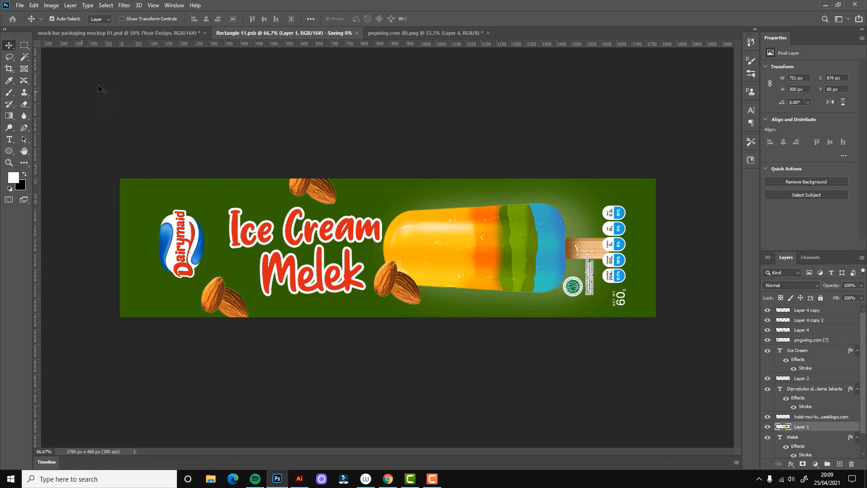
{"action": "left_click", "coordinate": [148, 33]}
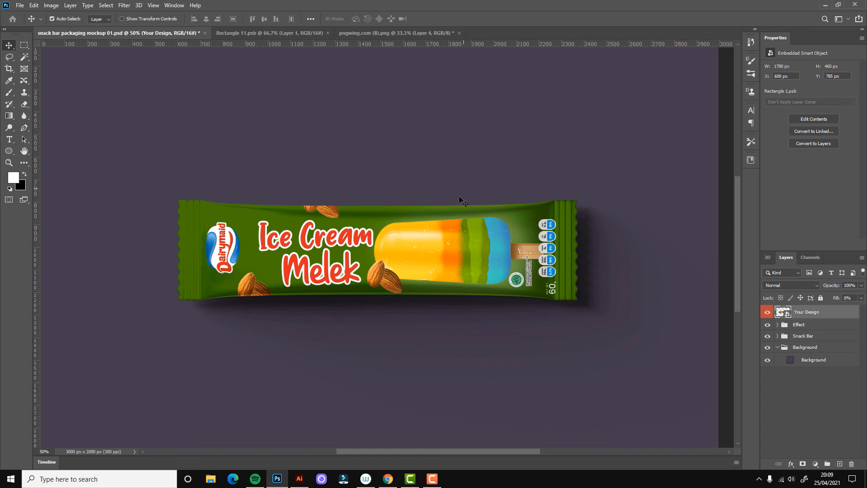
Return to Rectangle 11.psb and move the popsicle closer to the title, to X 831, Y 80 px.
{"action": "left_click", "coordinate": [368, 35]}
{"action": "left_click", "coordinate": [297, 37]}
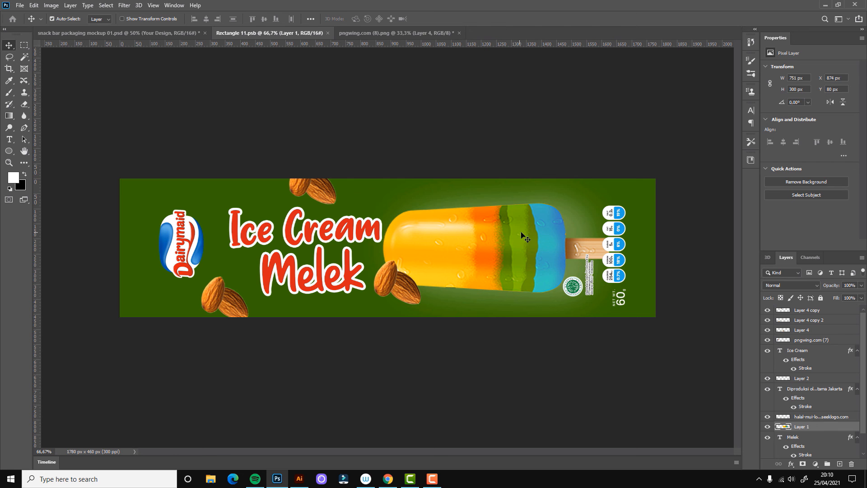
{"action": "left_click_drag", "start_coordinate": [522, 232], "coordinate": [510, 233]}
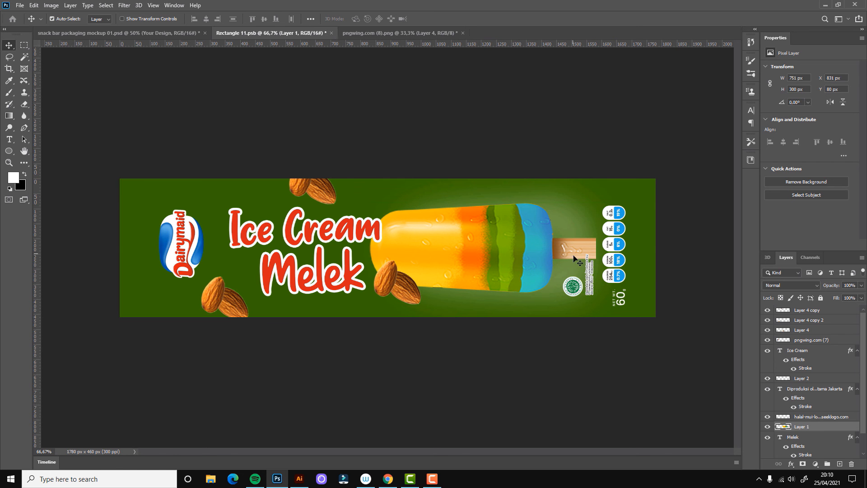
Shift the halal mark and producer text towards the popsicle, place the nutrition badges at X 1559, Y 90 px, and decline Sticky Keys.
{"action": "left_click", "coordinate": [581, 291]}
{"action": "left_click", "coordinate": [592, 285], "text": "shift"}
{"action": "left_click_drag", "start_coordinate": [592, 285], "coordinate": [606, 262]}
{"action": "key", "text": "shift"}
{"action": "key", "text": "shift"}
{"action": "key", "text": "shift"}
{"action": "key", "text": "shift"}
{"action": "key", "text": "shift"}
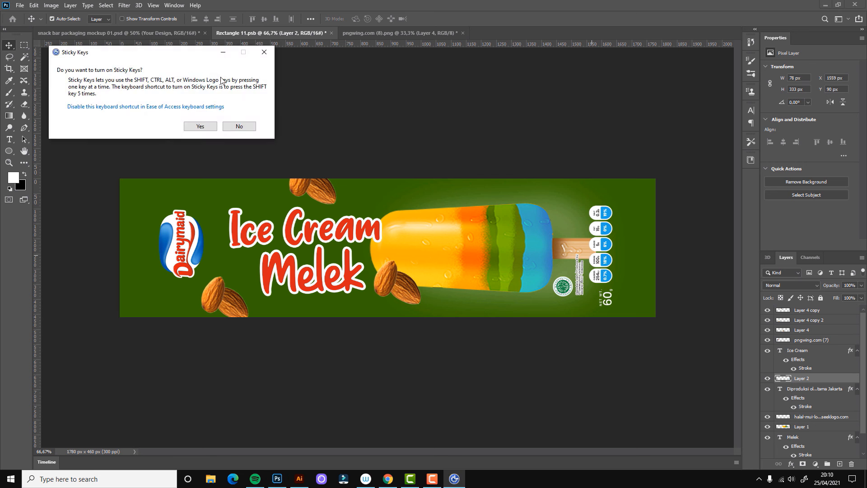
{"action": "left_click", "coordinate": [239, 126]}
Save the label and close the pngwing.com (8).png document without saving its changes.
{"action": "left_click", "coordinate": [20, 5]}
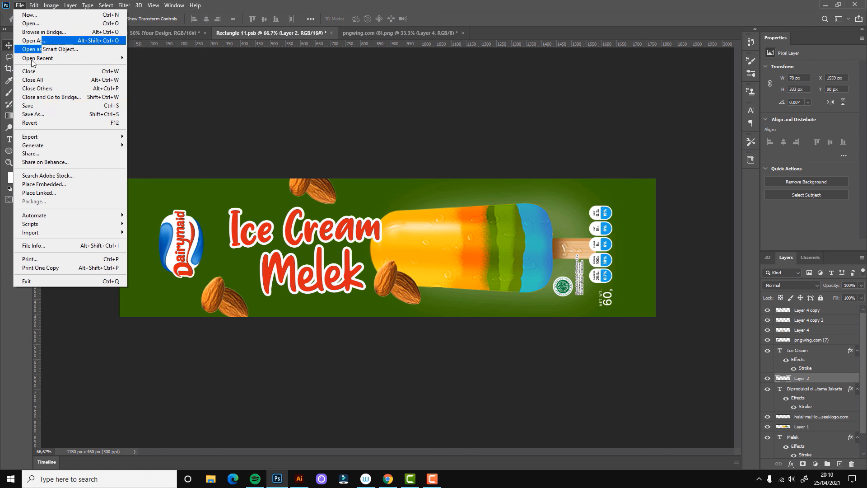
{"action": "left_click", "coordinate": [43, 106]}
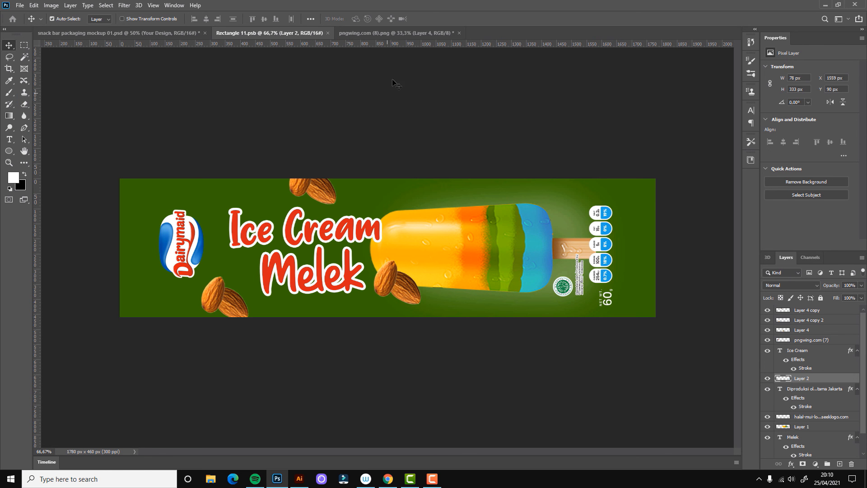
{"action": "left_click", "coordinate": [459, 32]}
{"action": "left_click", "coordinate": [424, 177]}
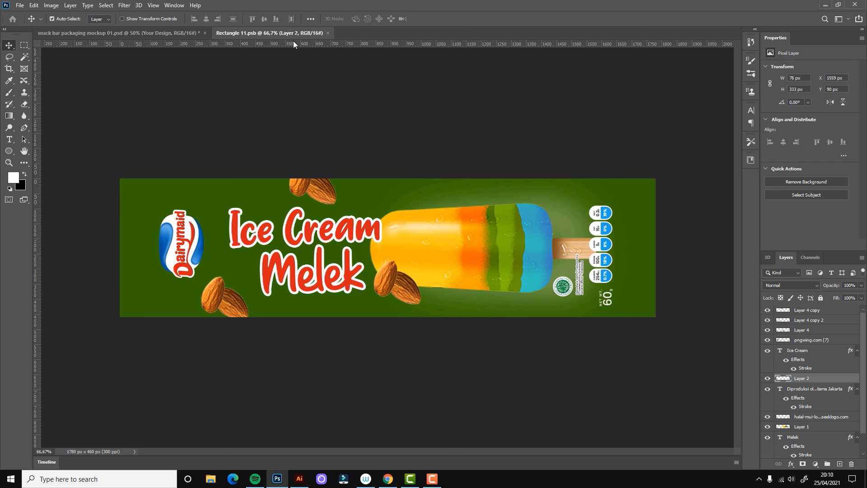
Check the mockup, and in Rectangle 11.psb shift the popsicle, halal mark, producer text and nutrition badges together slightly away from the title.
{"action": "left_click", "coordinate": [182, 33]}
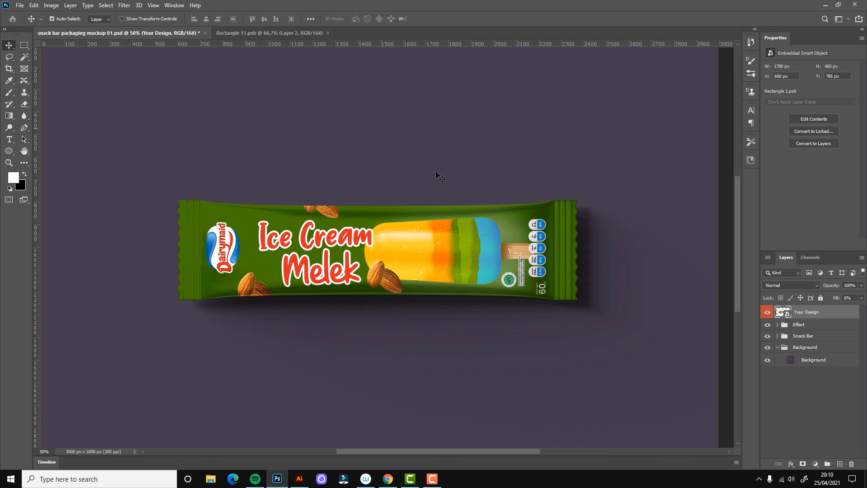
{"action": "left_click", "coordinate": [291, 33]}
{"action": "left_click", "coordinate": [568, 270]}
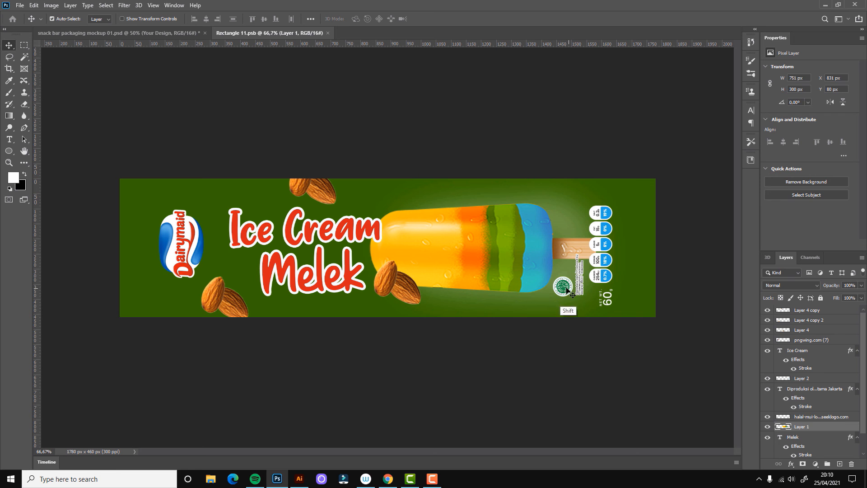
{"action": "left_click", "coordinate": [563, 286], "text": "shift"}
{"action": "left_click", "coordinate": [580, 284], "text": "shift"}
{"action": "left_click", "coordinate": [609, 259], "text": "shift"}
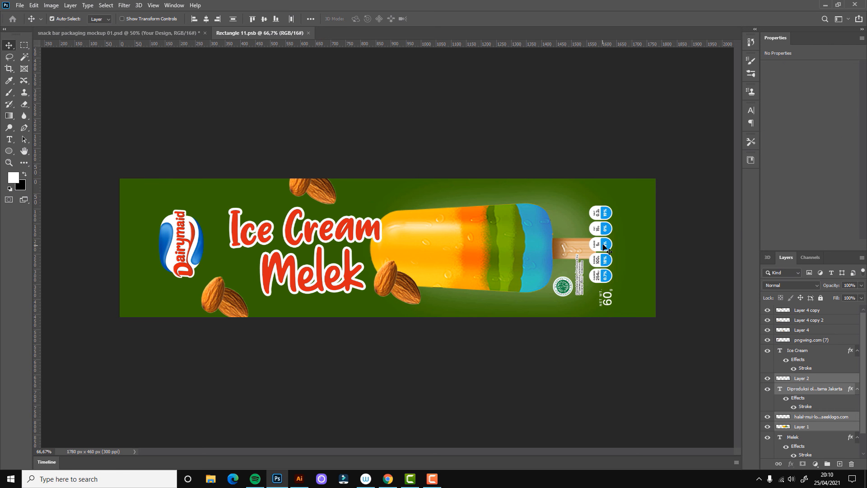
{"action": "left_click_drag", "start_coordinate": [605, 247], "coordinate": [614, 247]}
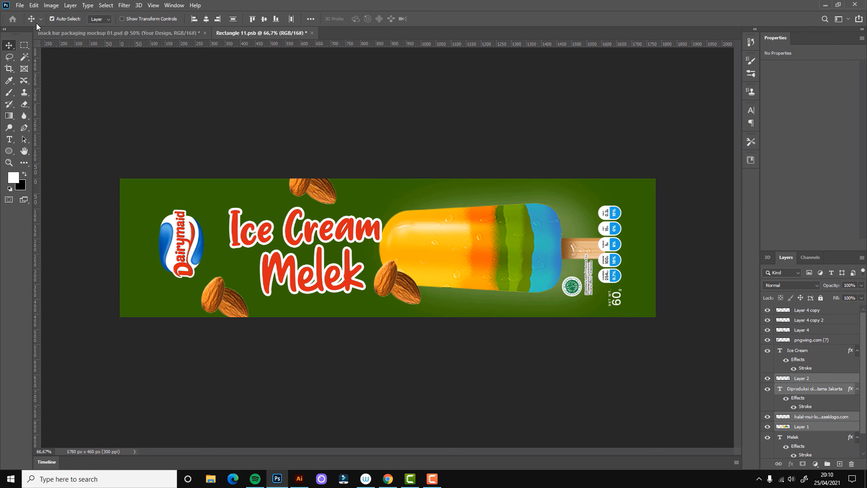
Save the repositioned label and inspect it on the snack bar packaging mockup at 66.67% and 50% zoom.
{"action": "left_click", "coordinate": [19, 5]}
{"action": "left_click", "coordinate": [40, 107]}
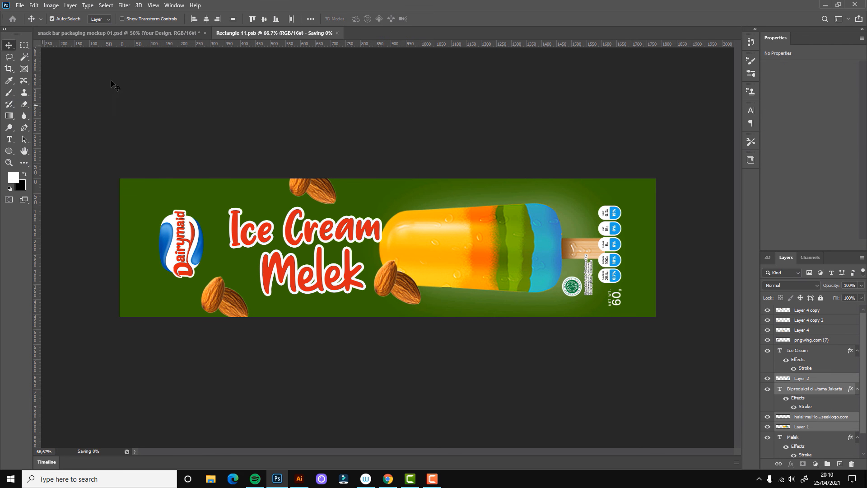
{"action": "left_click", "coordinate": [170, 34]}
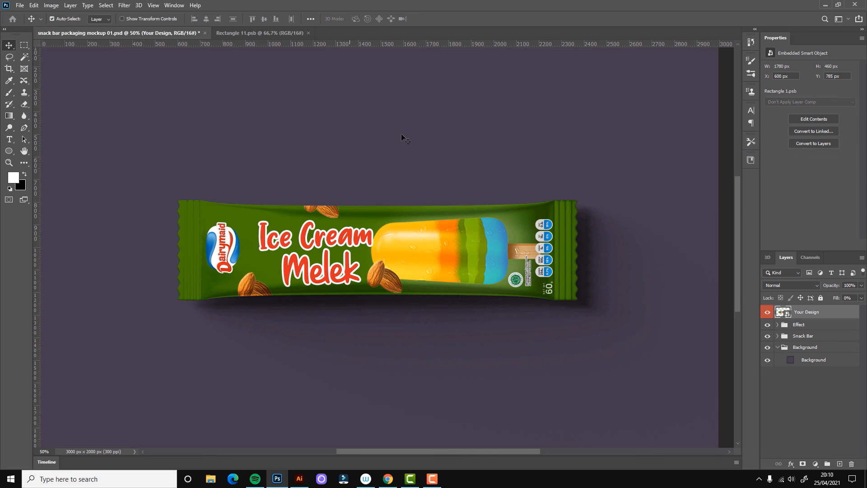
{"action": "key", "text": "z"}
{"action": "left_click", "coordinate": [424, 264]}
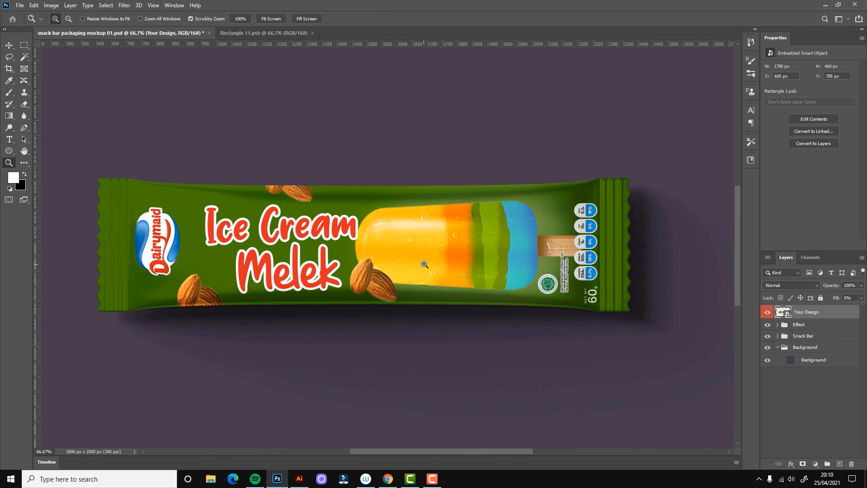
{"action": "left_click", "coordinate": [440, 239], "text": "alt"}
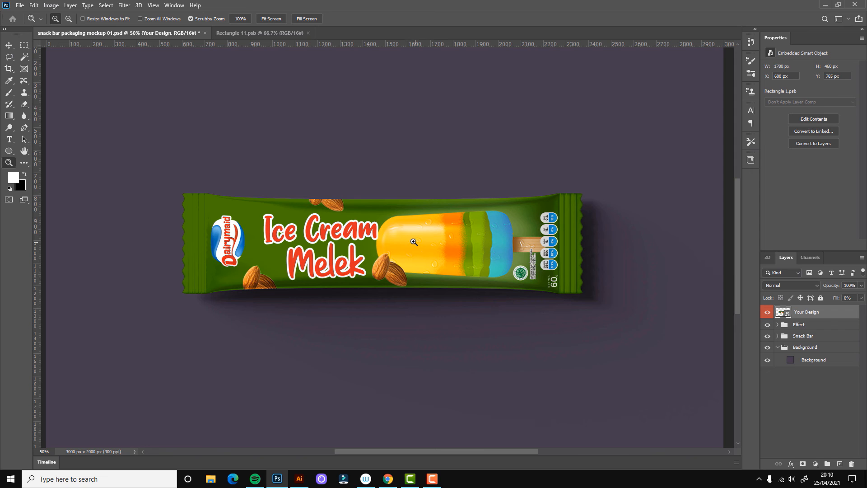